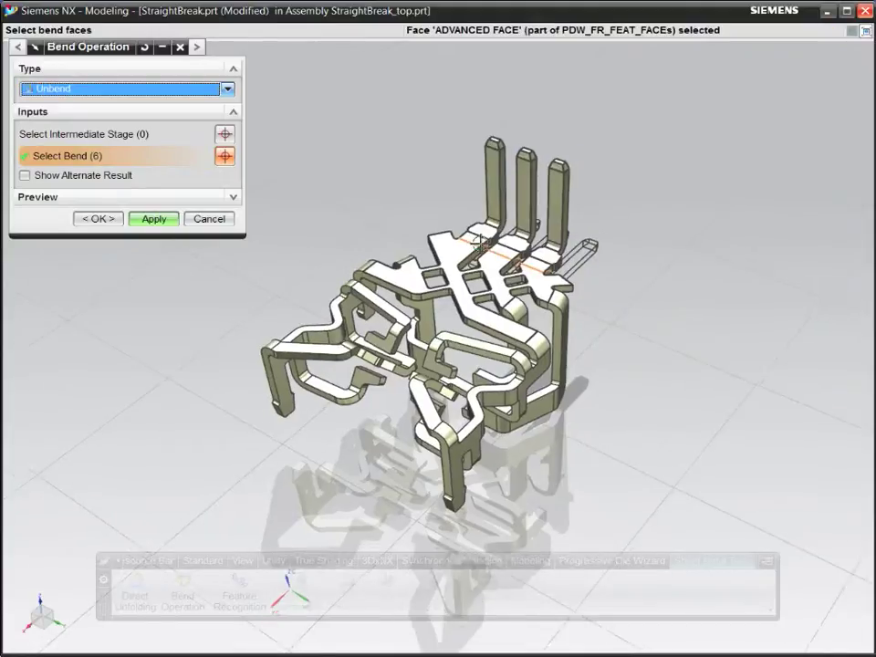
Select all bends of the StraightBreak part and unbend them into a flat shape
scroll(554, 374, "down", 1)
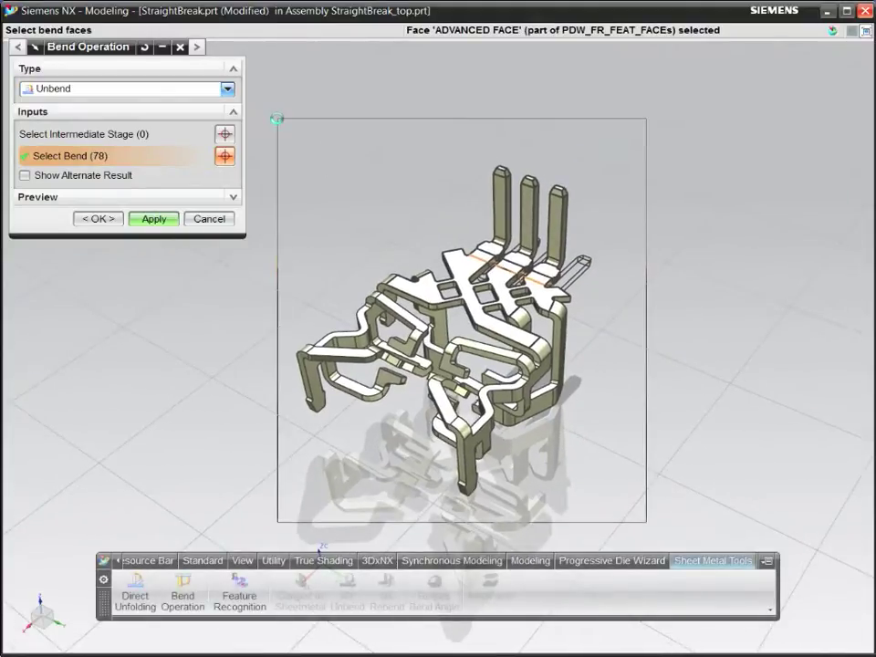
left_click_drag(276, 119, 277, 117)
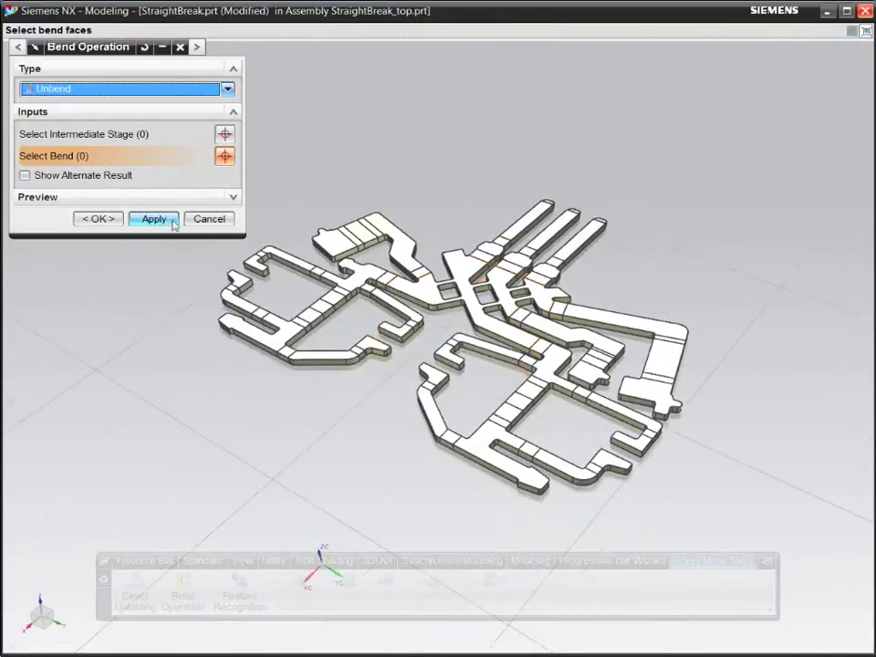
left_click(188, 222)
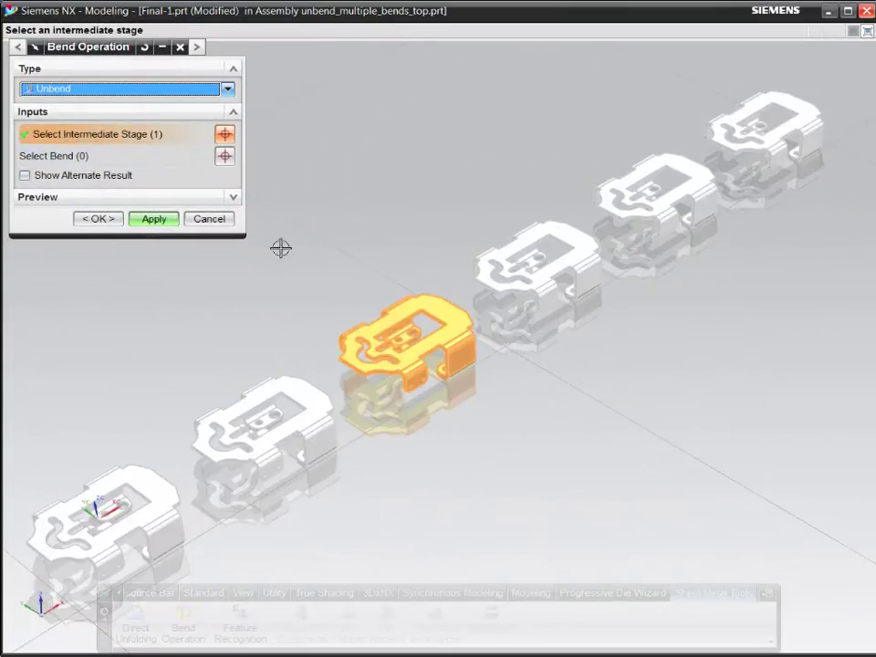
Unbend the flange bends on intermediate stages Final-1 and Final-2 of the clip strip
middle_click(280, 248)
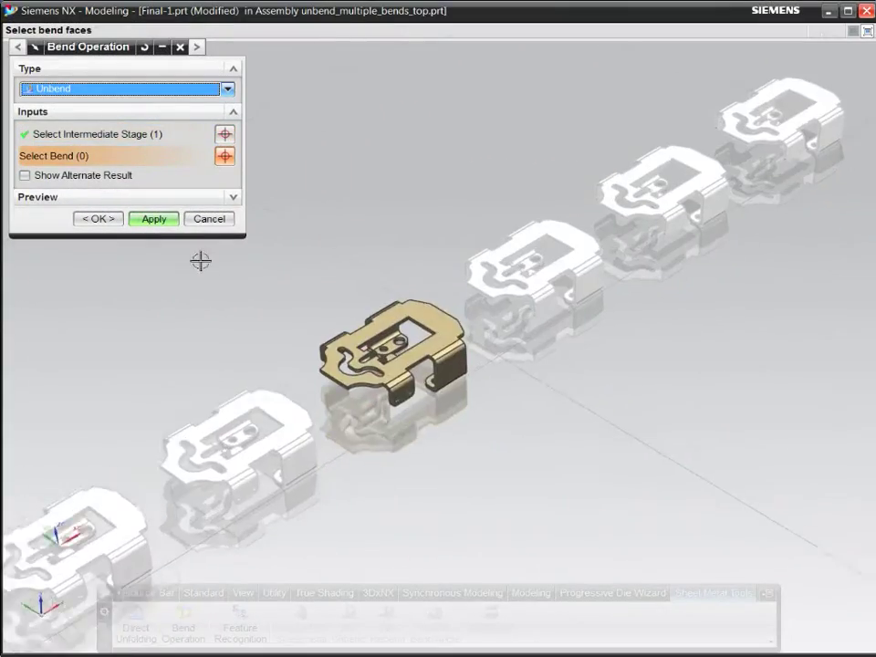
middle_click(279, 472)
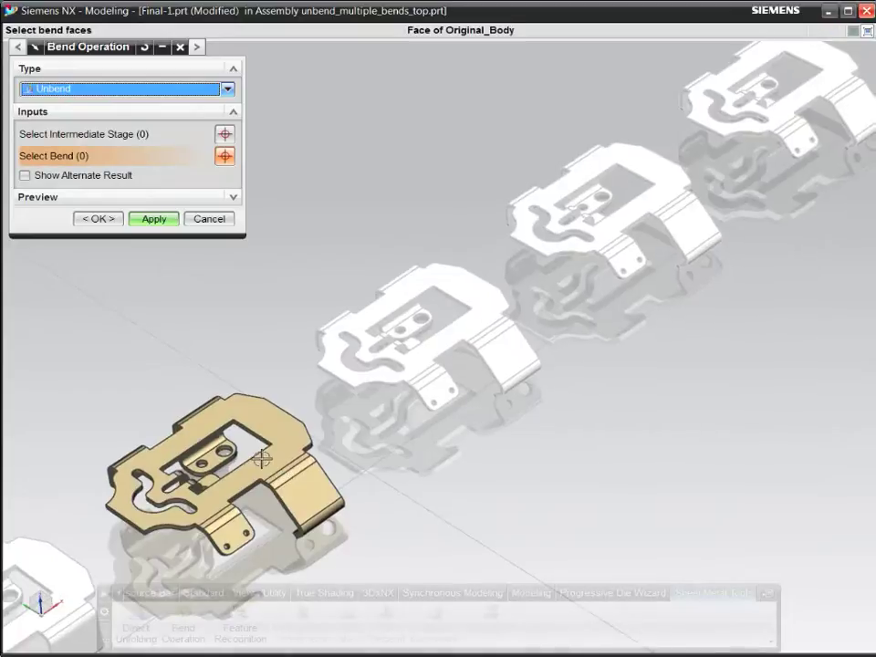
left_click(363, 334)
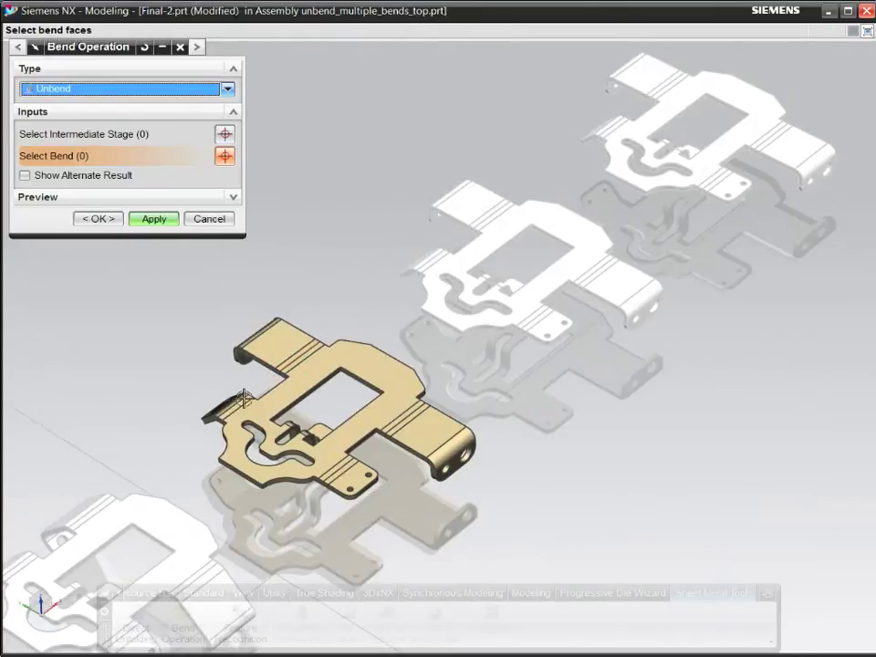
left_click(170, 219)
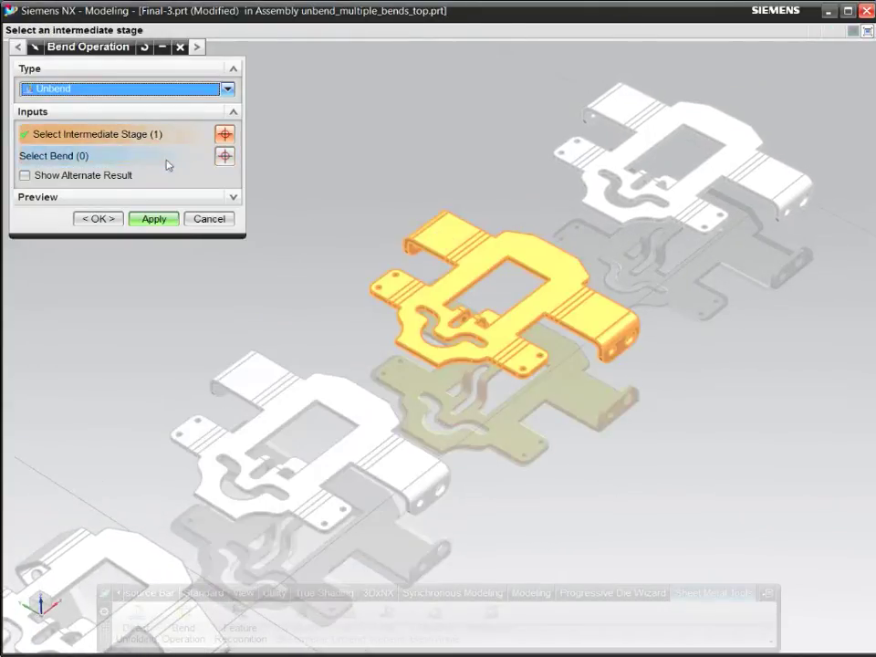
Unbend the hole-ended flange tips on stage Final-3 and the four bends of the inner tab on stage Final-4
left_click(169, 162)
middle_click(581, 342)
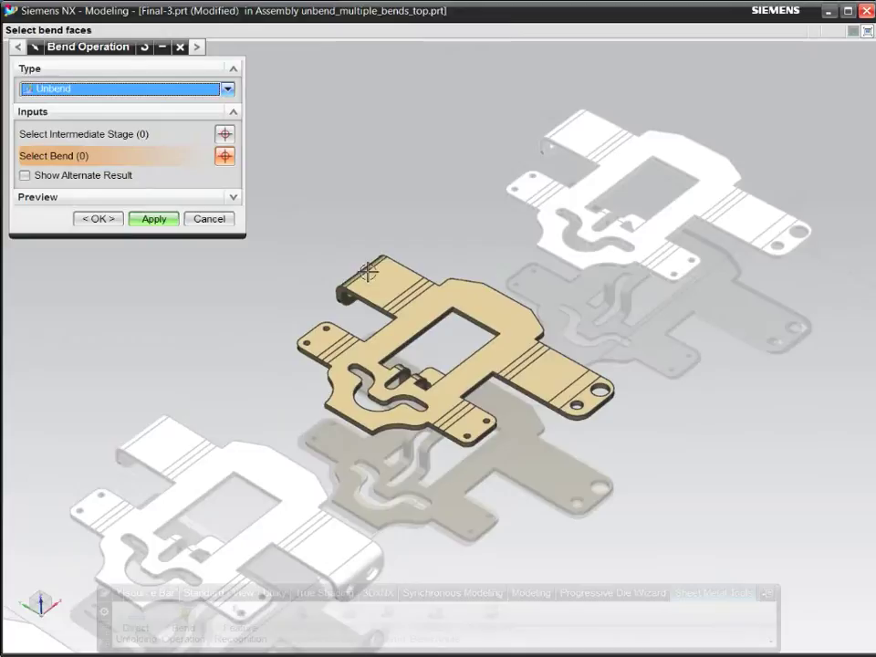
left_click(534, 188)
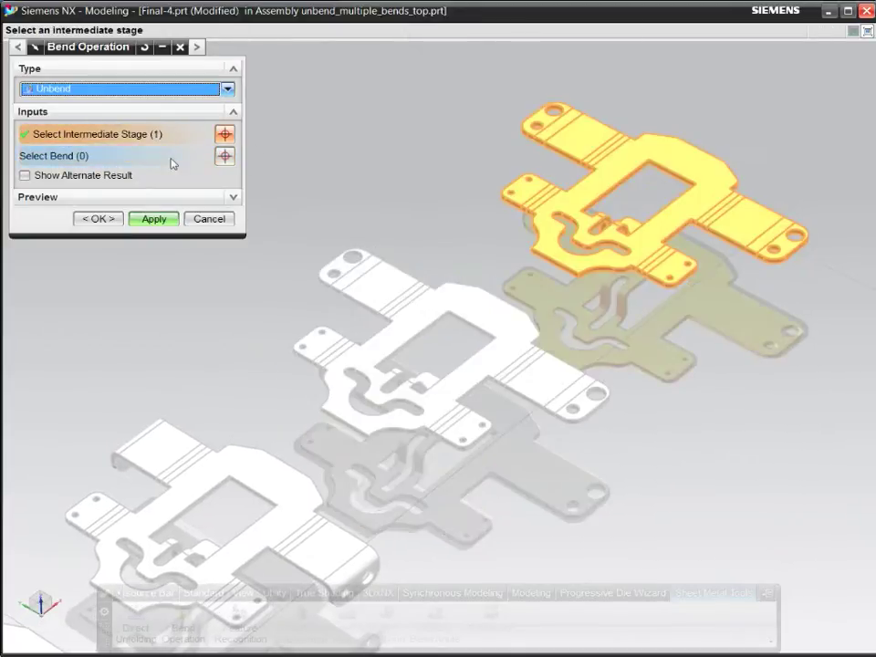
left_click(173, 162)
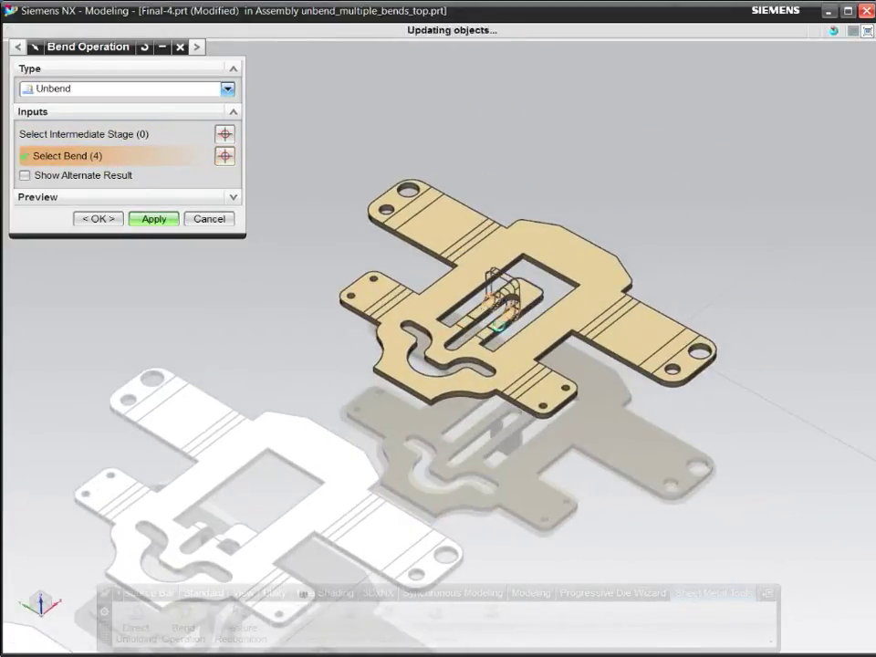
middle_click(150, 232)
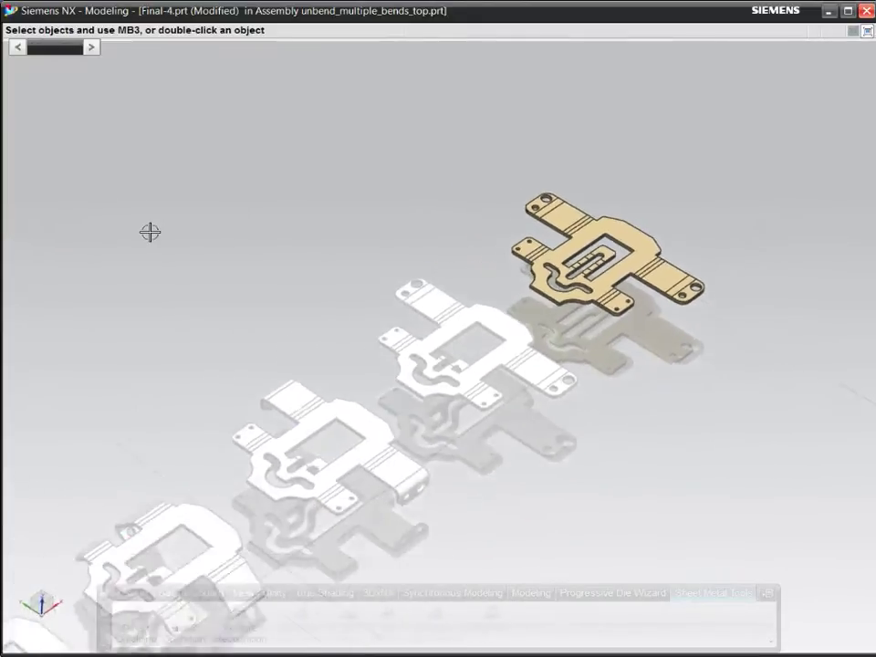
double_click(198, 323)
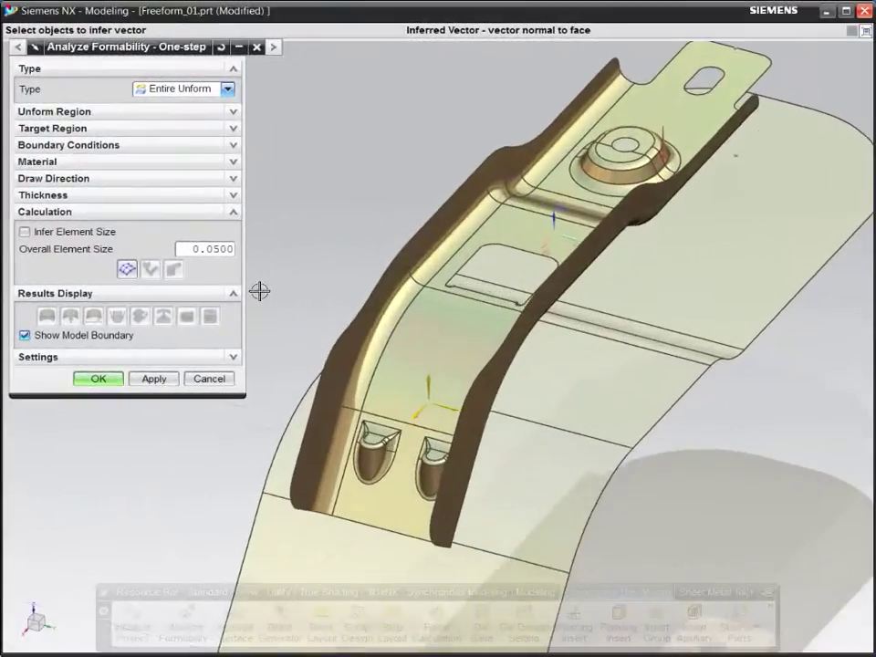
Run the Entire Unform one-step formability analysis with a 0.05 element size, display the flattened mesh, and accept the result
left_click(127, 269)
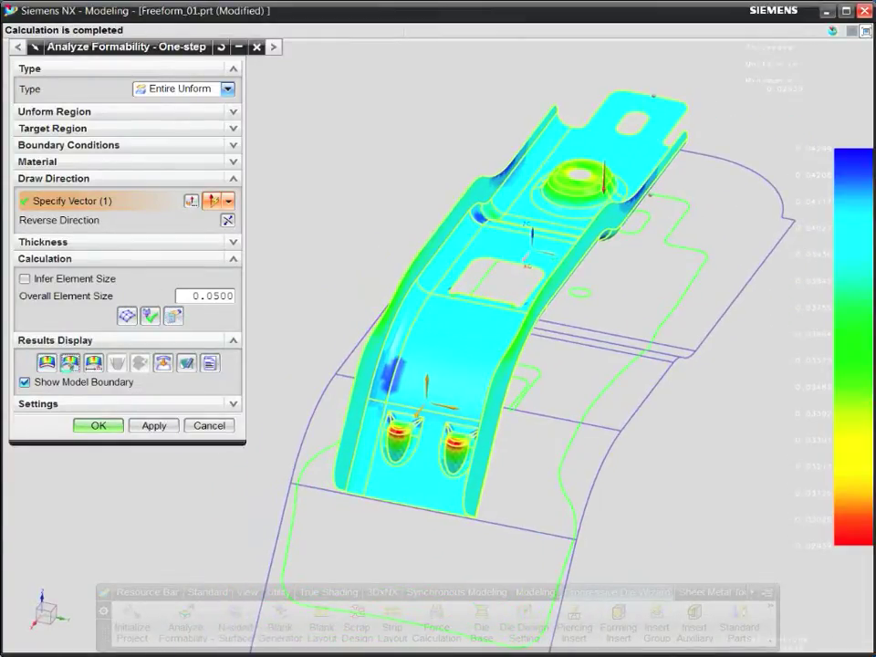
left_click(160, 364)
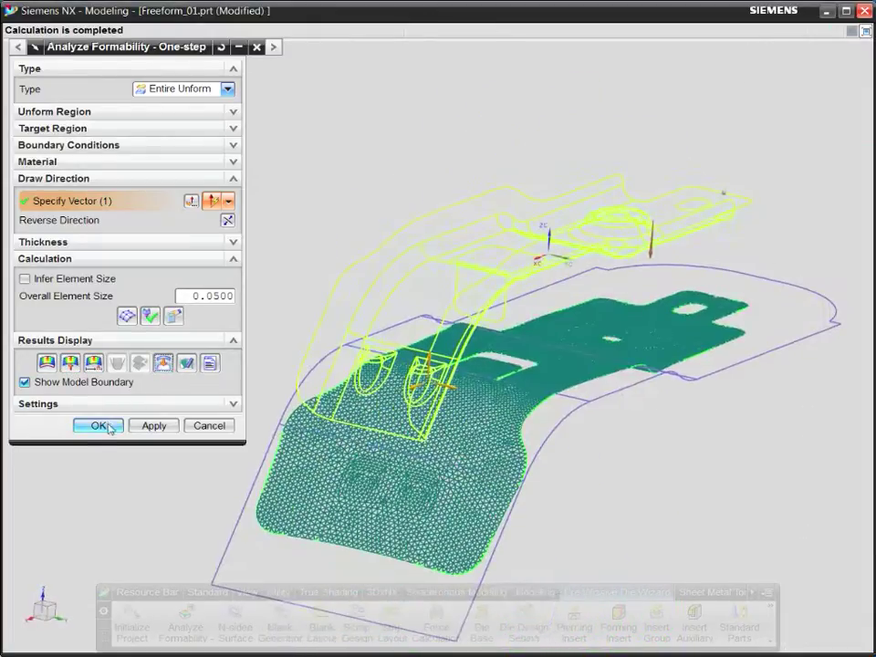
left_click(100, 426)
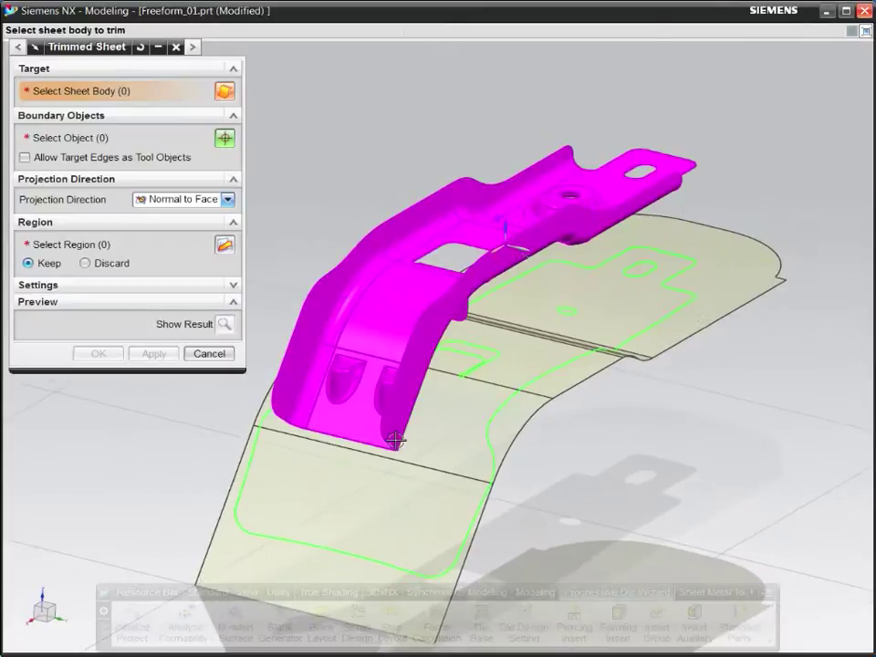
Trim the large sheet body beneath the formed bracket with the unformed outline curves, projecting normal to face and keeping the enclosed region
left_click(436, 467)
left_click(313, 482)
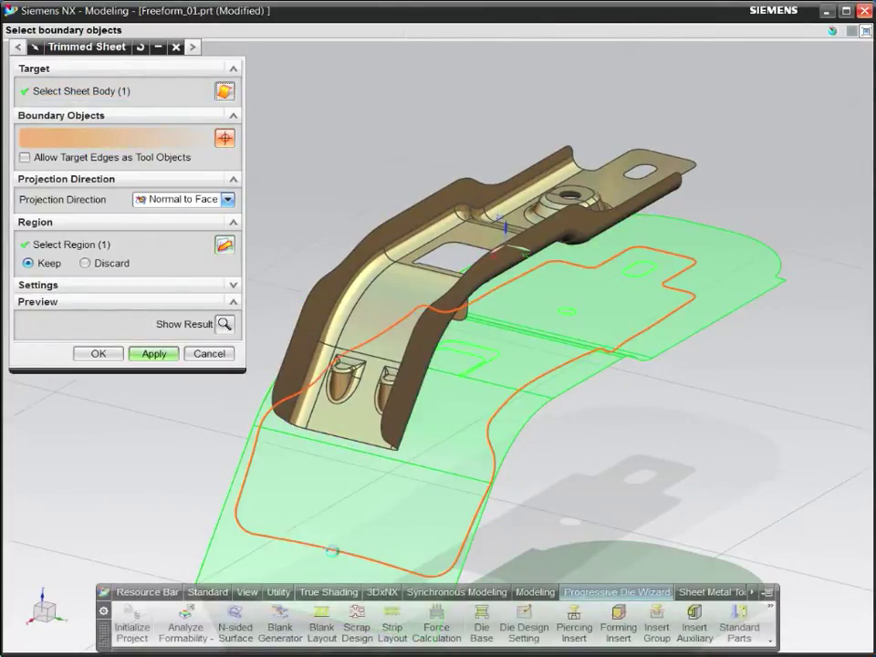
left_click(95, 246)
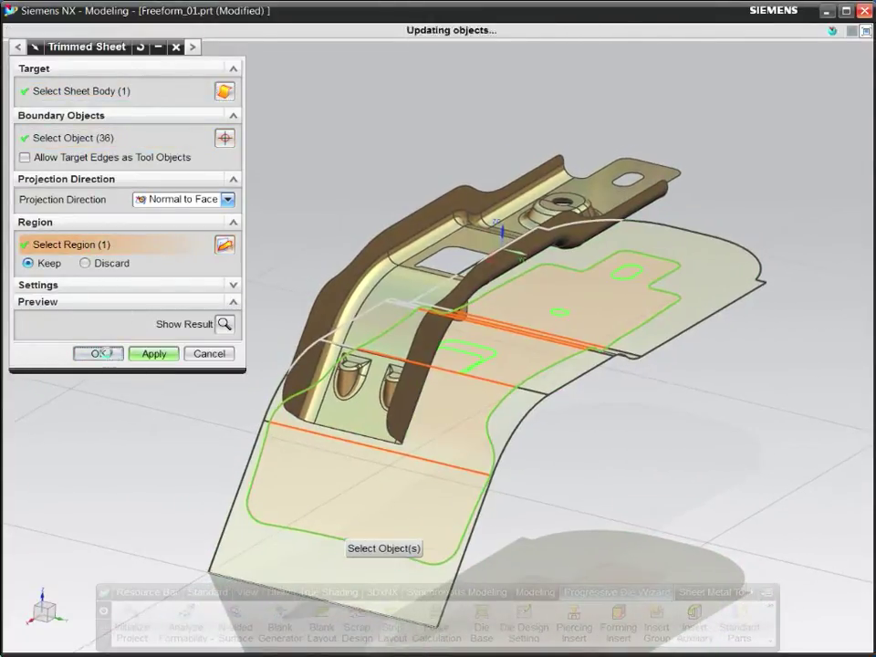
left_click(98, 354)
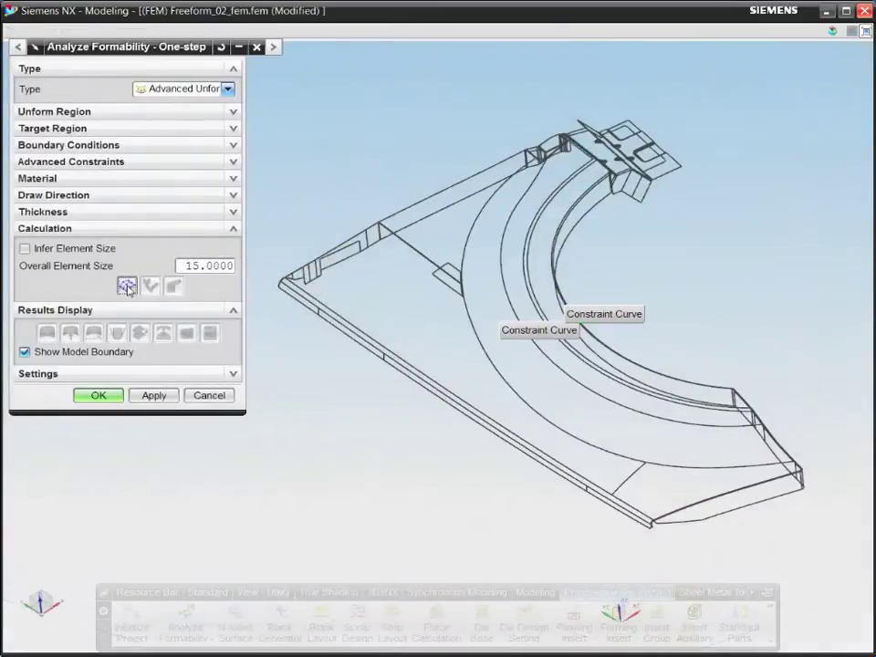
Run the Advanced Unform analysis on Freeform_02 with element size 15, display thickness, stress and flattened mesh results, and accept it
left_click(128, 288)
left_click(173, 285)
left_click(46, 332)
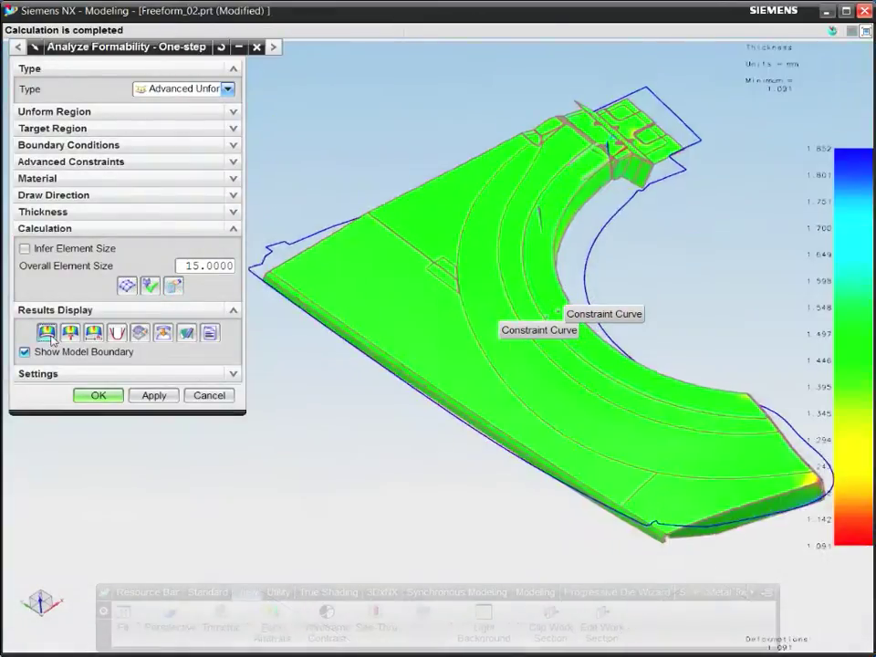
left_click(70, 332)
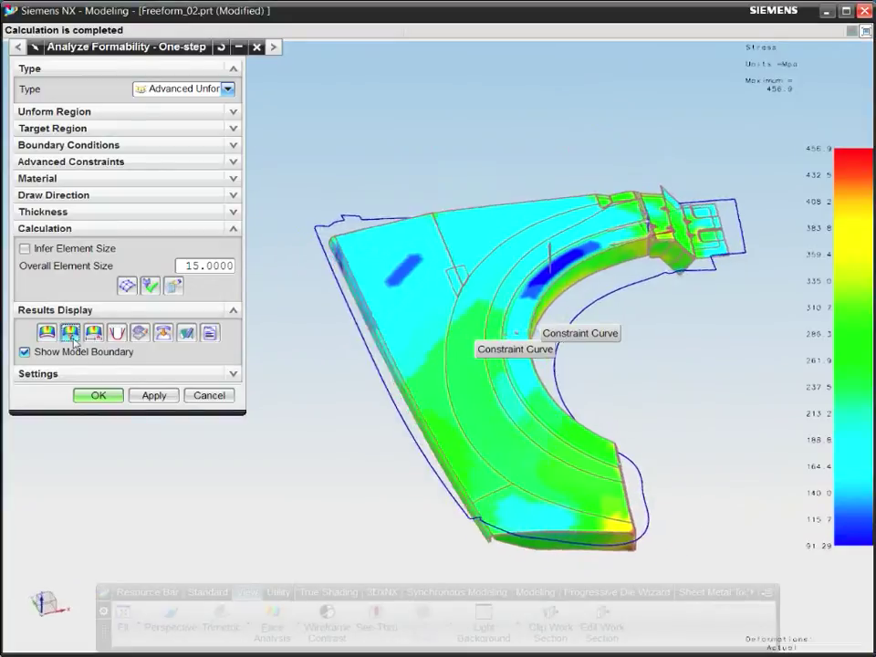
left_click(164, 333)
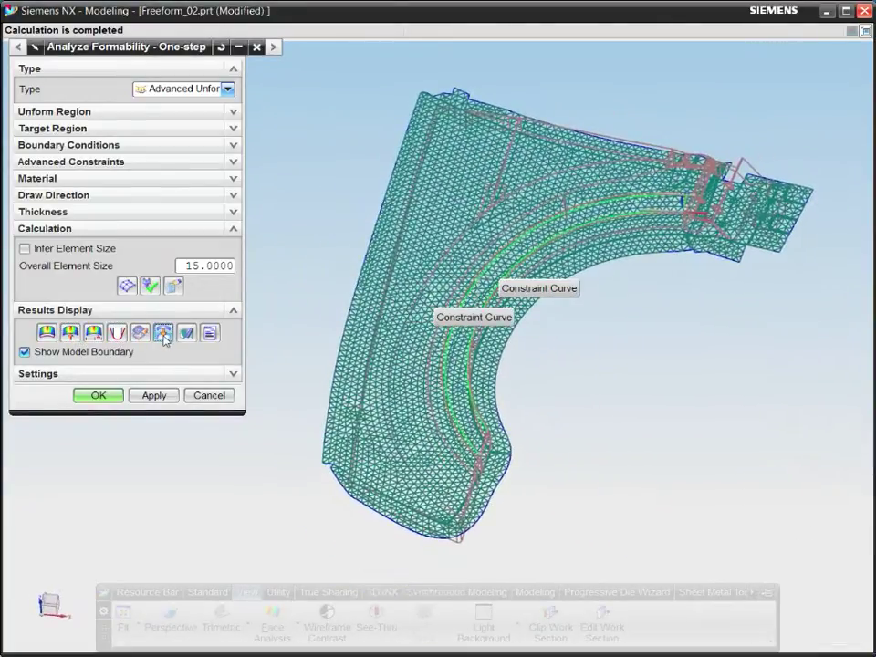
left_click(95, 395)
Hide the formed Freeform_02 body and fill its flat outline with a trimmed N-Sided Surface
left_click(313, 393)
key("ctrl+b")
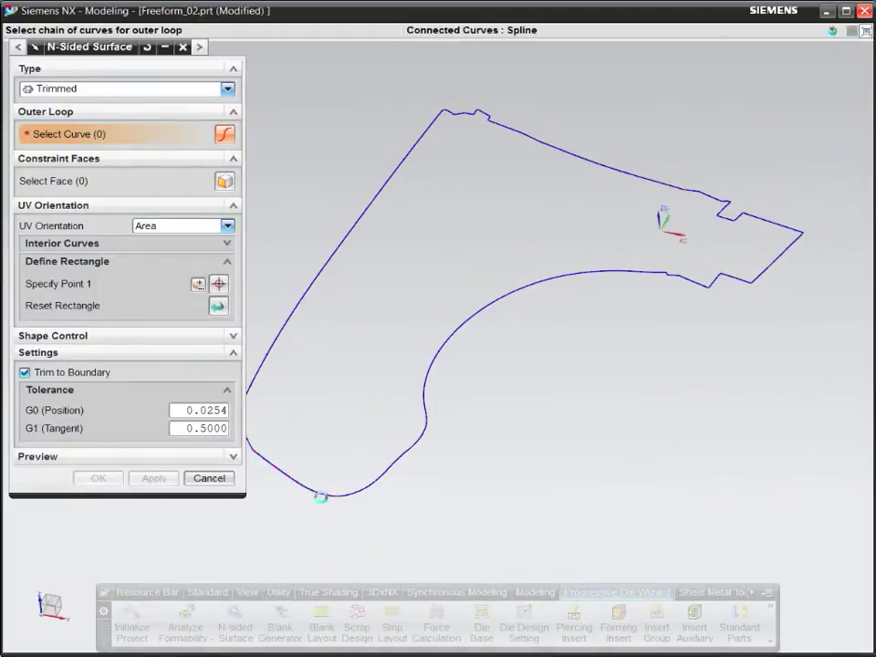
left_click(320, 497)
left_click(96, 477)
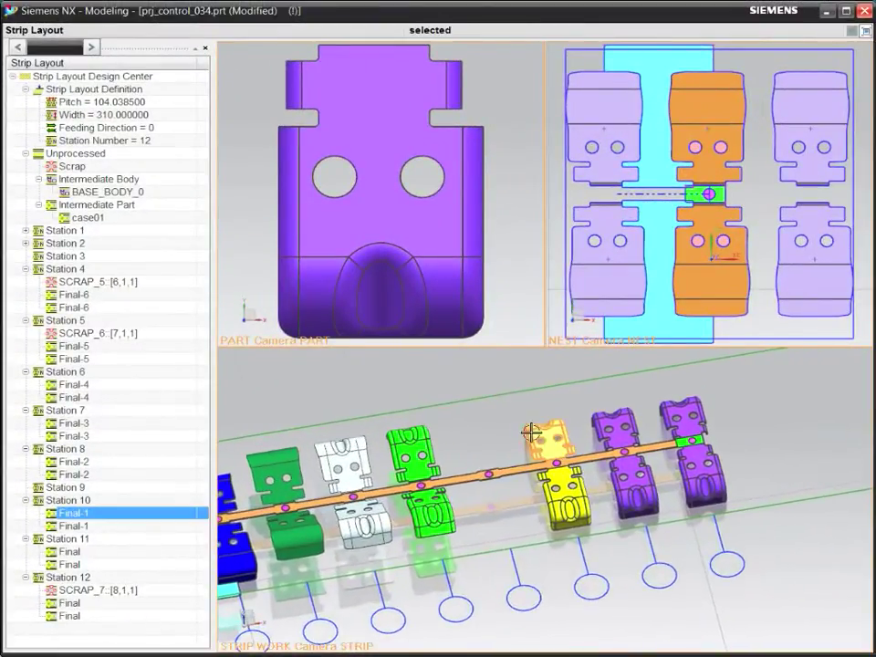
Move the Final-1 parts from Station 10 to Station 9 in the strip layout
left_click_drag(148, 522, 137, 488)
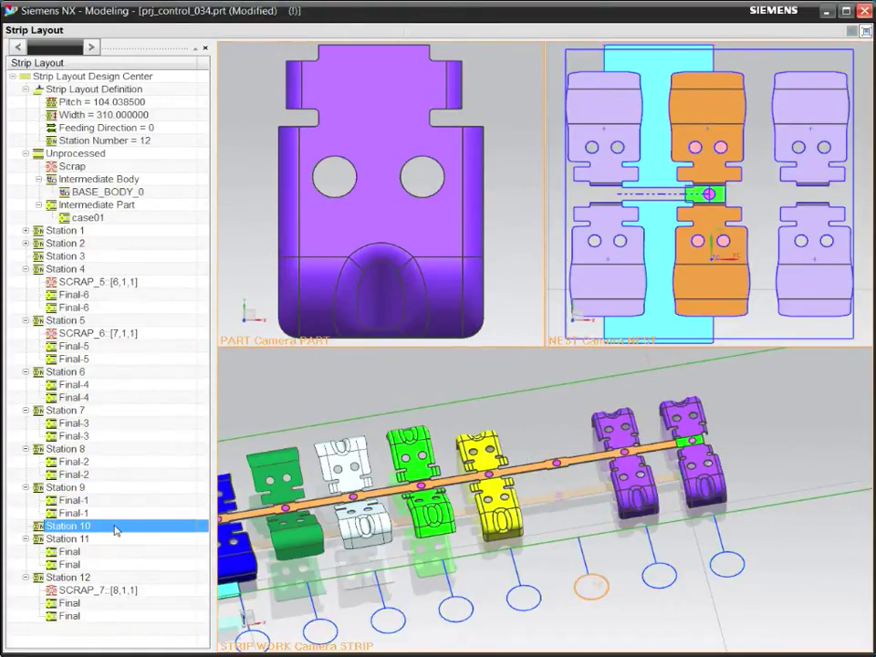
left_click(150, 567)
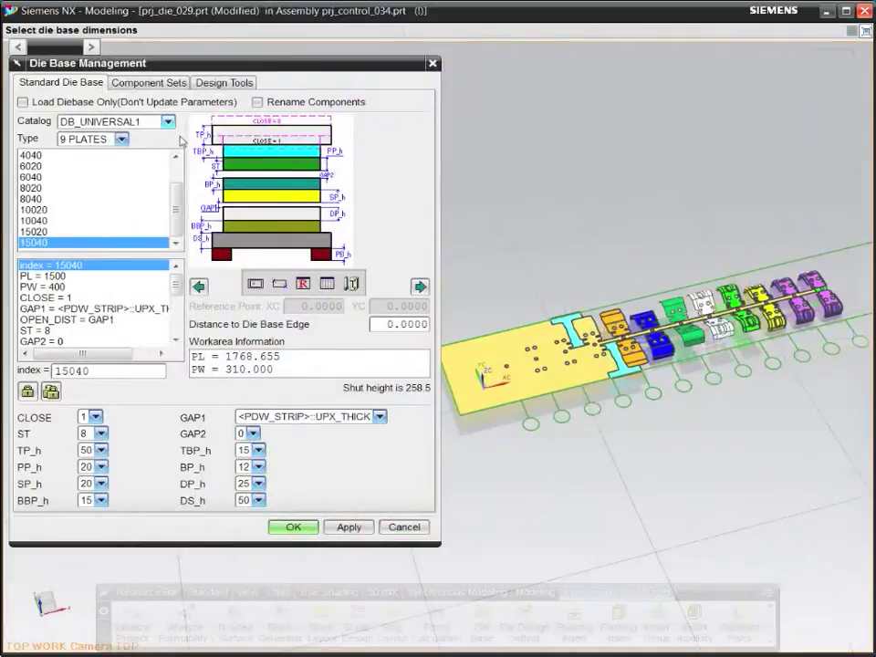
Define the work area of the 9 PLATES die base by picking corners around the strip layout, giving 1155 by 505
left_click(278, 286)
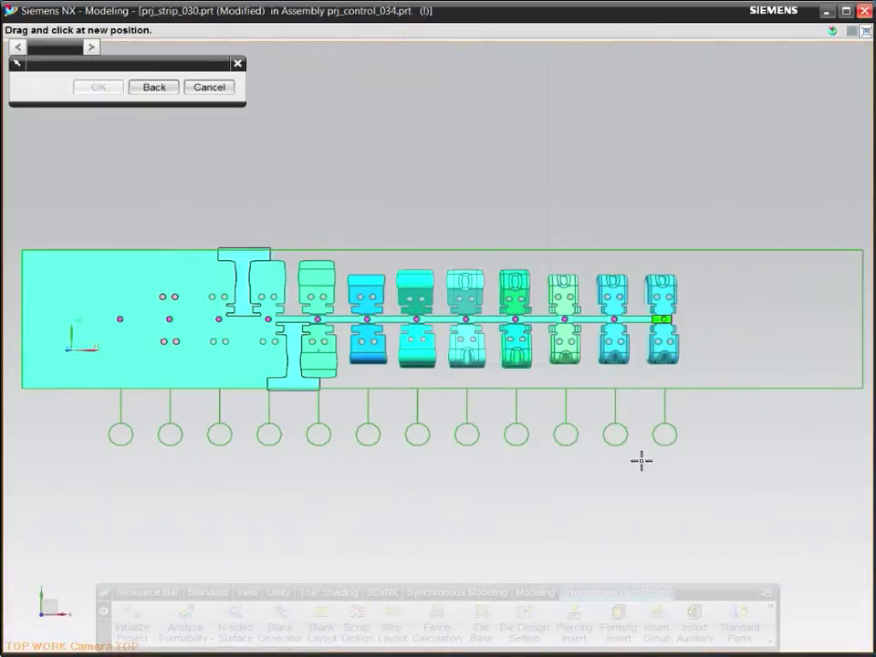
left_click(641, 441)
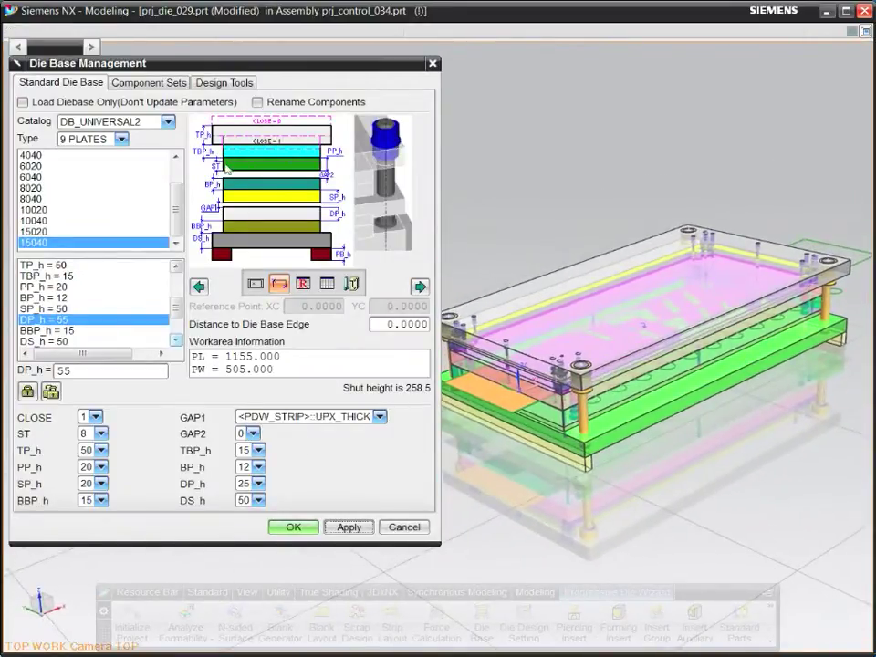
Split the whole sub-diebase along the X direction at a picked strip location, with plate lengths 779 and 419 and a gap of 2
left_click(219, 83)
left_click(644, 391)
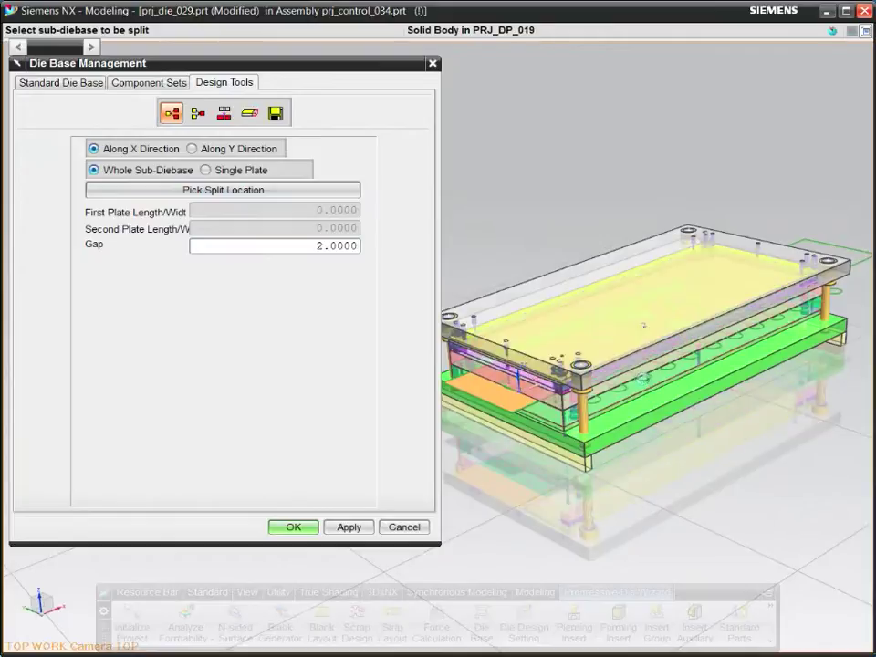
left_click(256, 189)
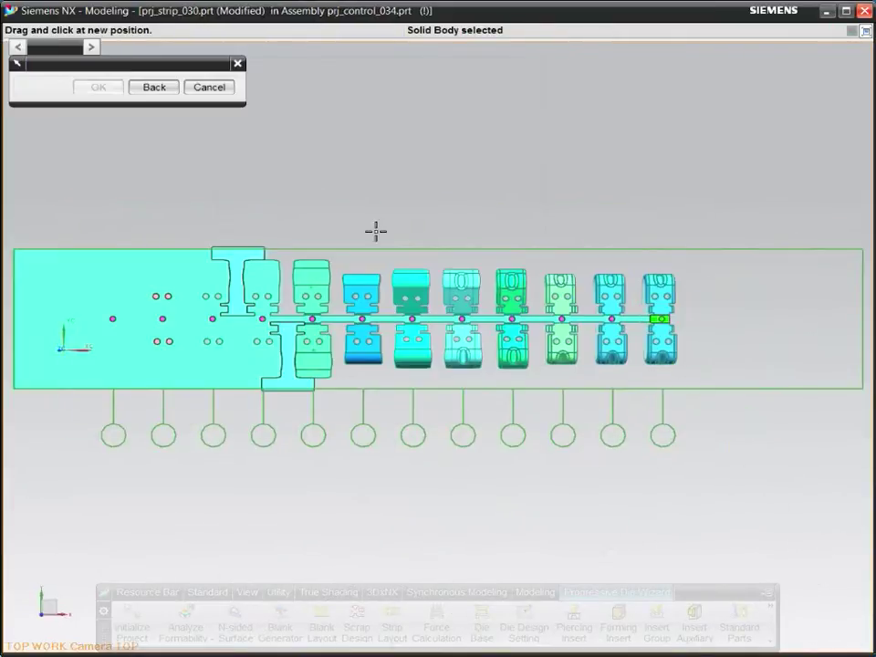
left_click(437, 316)
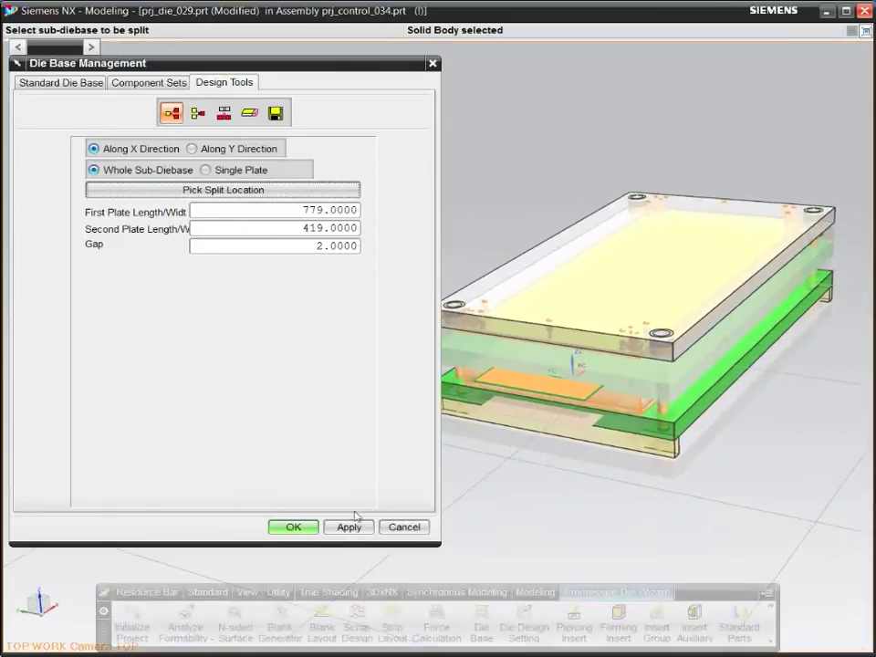
middle_click(288, 491)
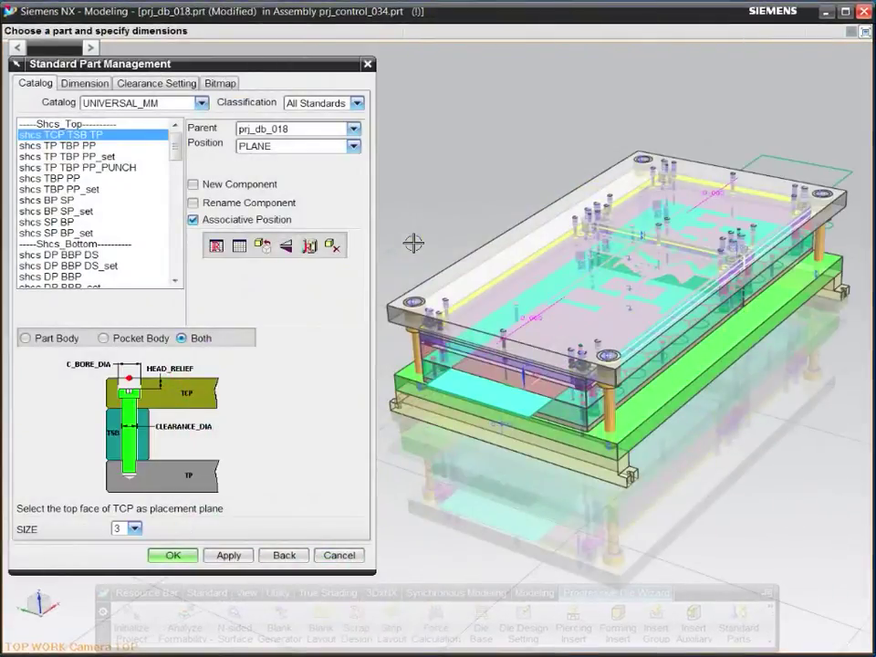
Add another Parallel Bar from the DIE_PLATE_MM catalog at the origin point and move it about 153 mm along XC
left_click(118, 179)
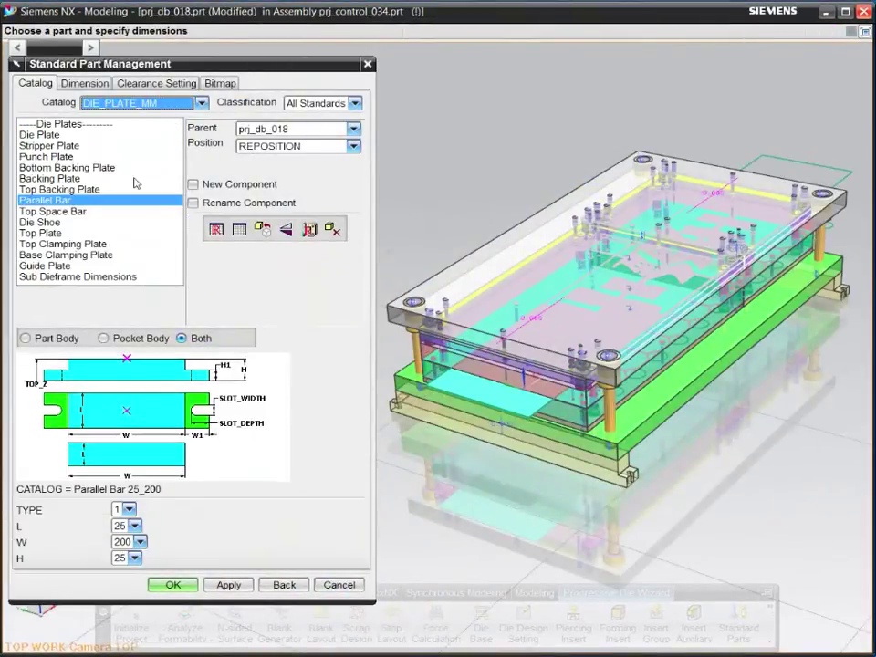
left_click(467, 436)
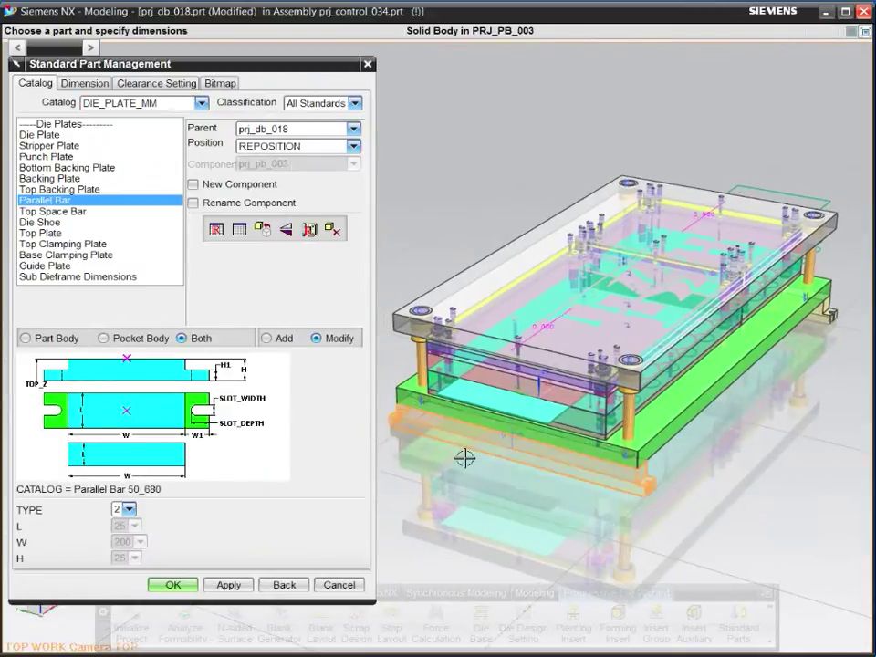
left_click(172, 584)
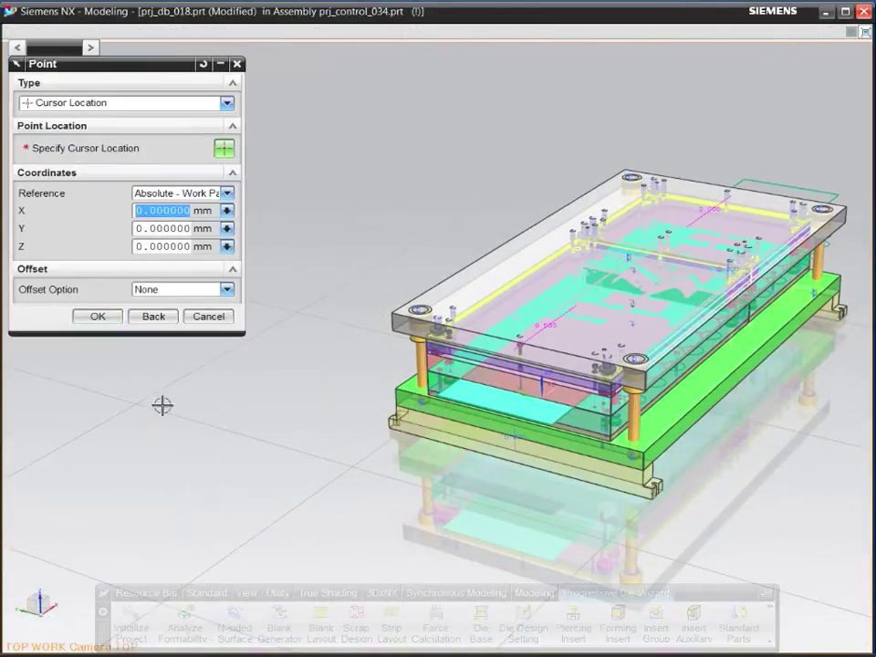
left_click(97, 316)
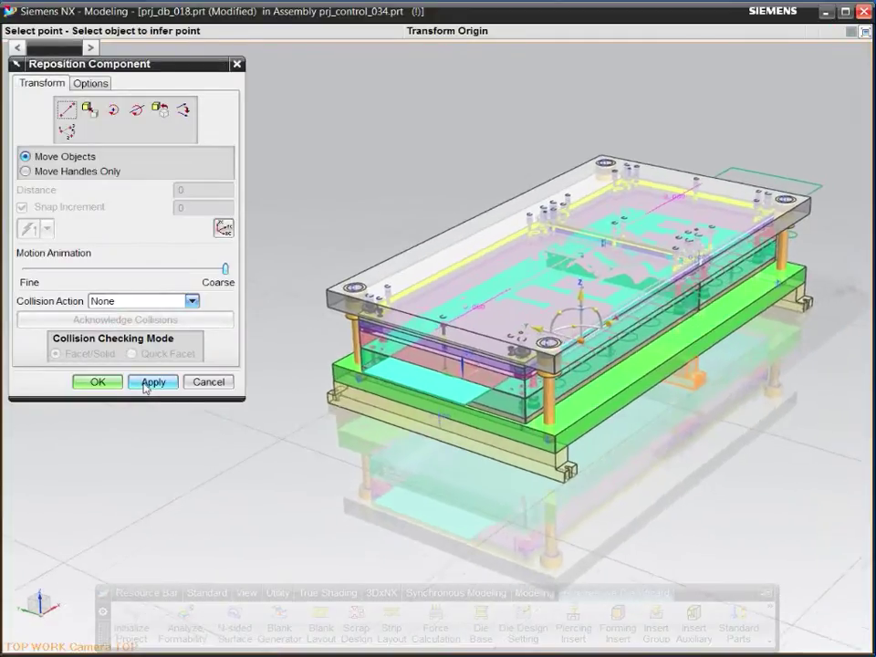
left_click_drag(576, 318, 598, 308)
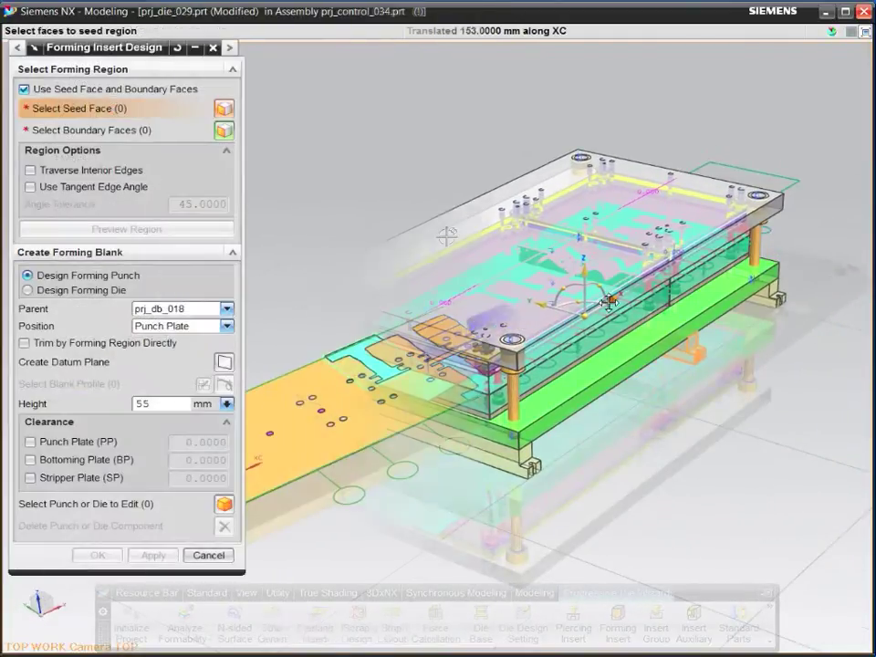
Preview the green station part's forming region from a seed face and a boundary face, and choose a forming die under parent prj_db_018
scroll(451, 238, "up", 5)
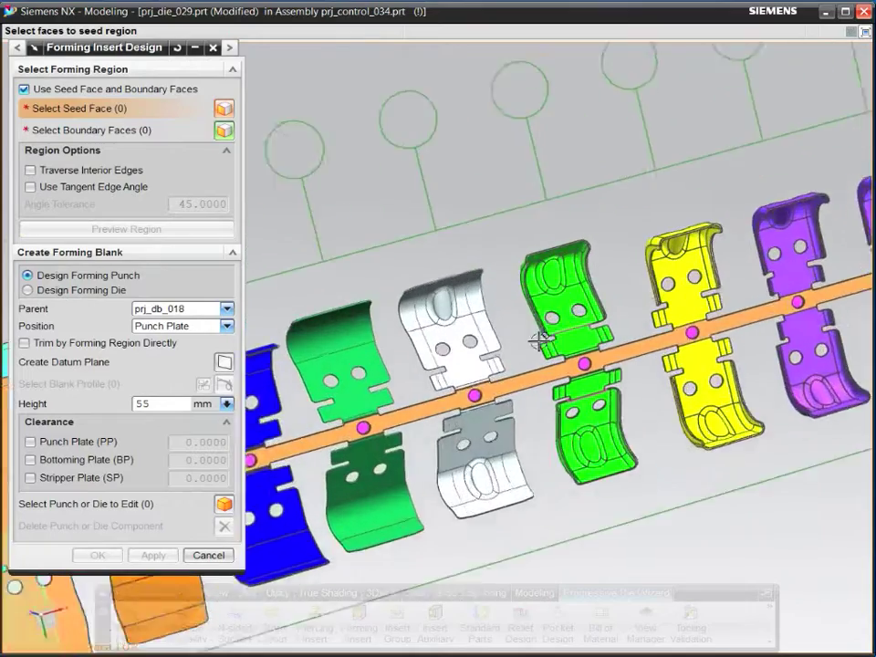
left_click(530, 304)
left_click(554, 415)
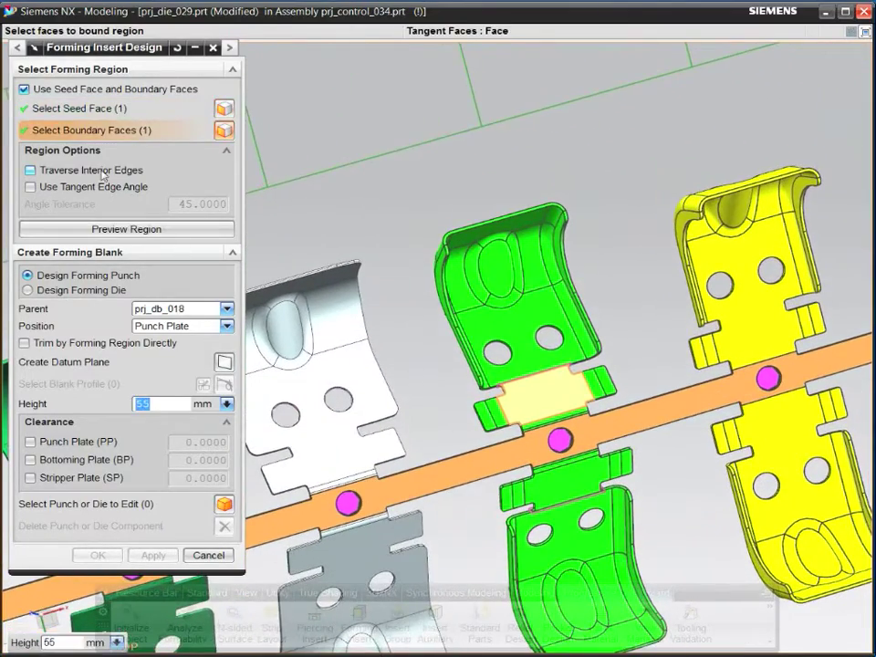
left_click(126, 229)
left_click(82, 290)
left_click(175, 310)
left_click(179, 352)
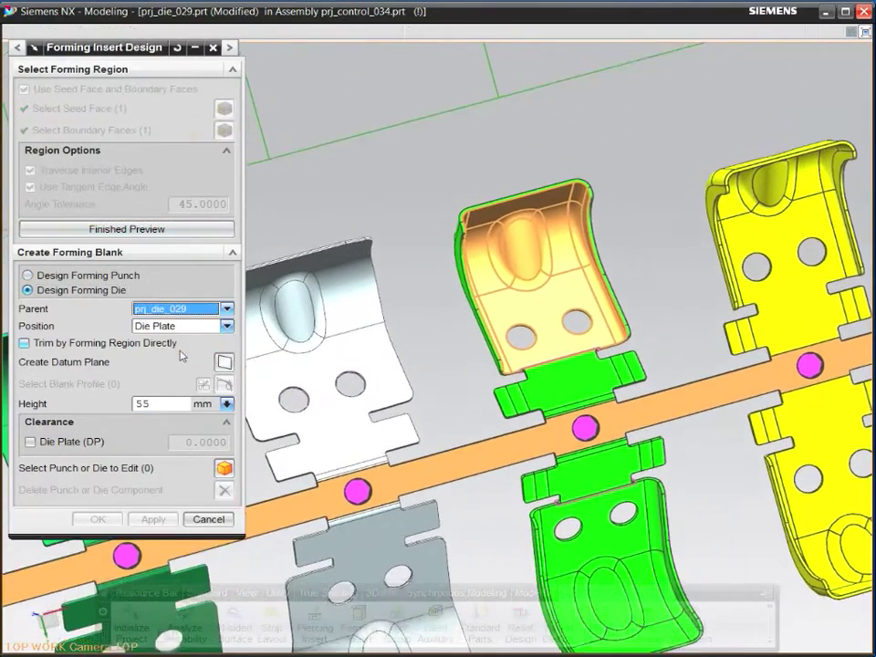
Sketch a rectangular blank profile around the forming region on a datum plane and create the forming die with a height of 55 mm
left_click(223, 362)
left_click(204, 382)
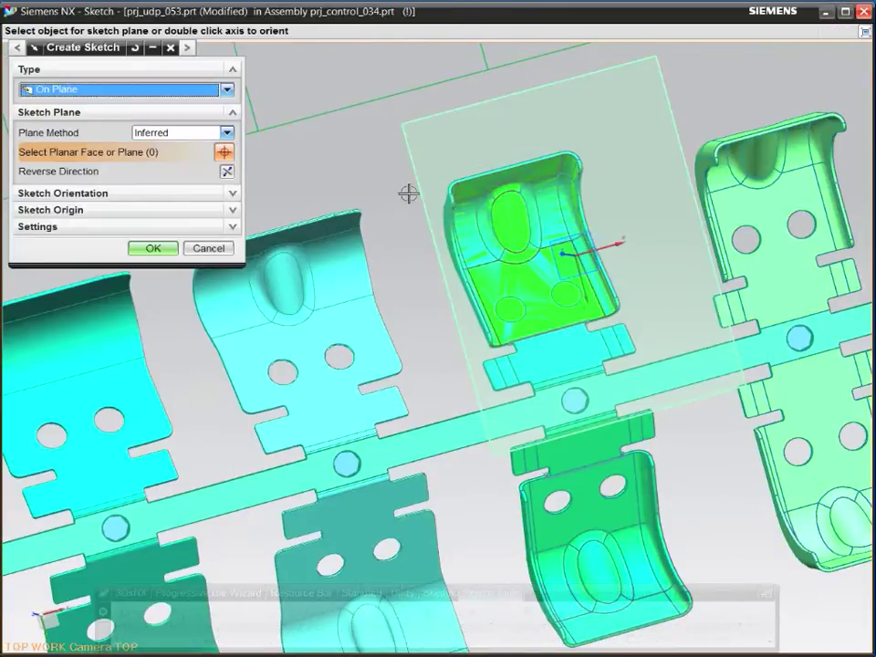
left_click(152, 248)
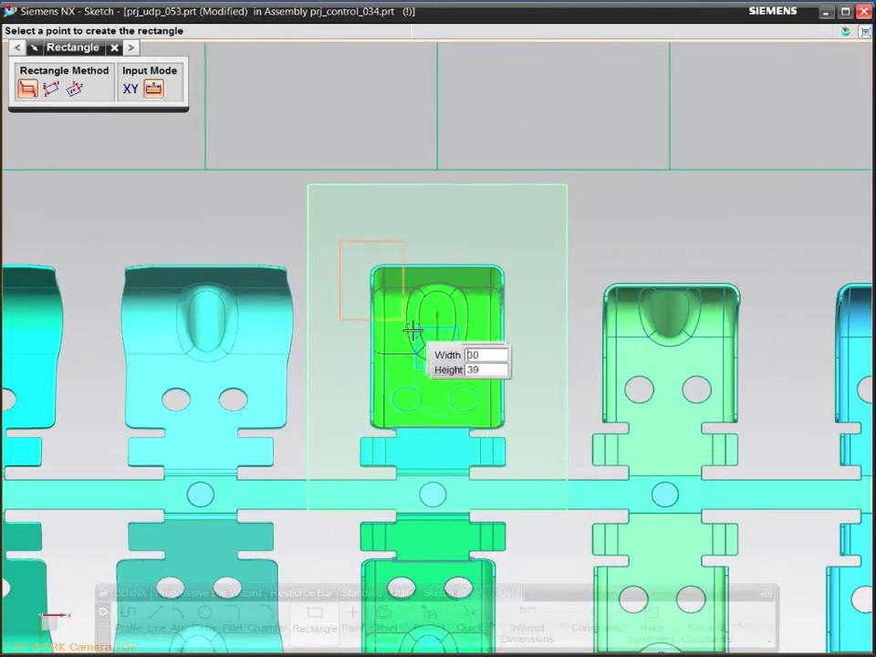
key("ctrl+q")
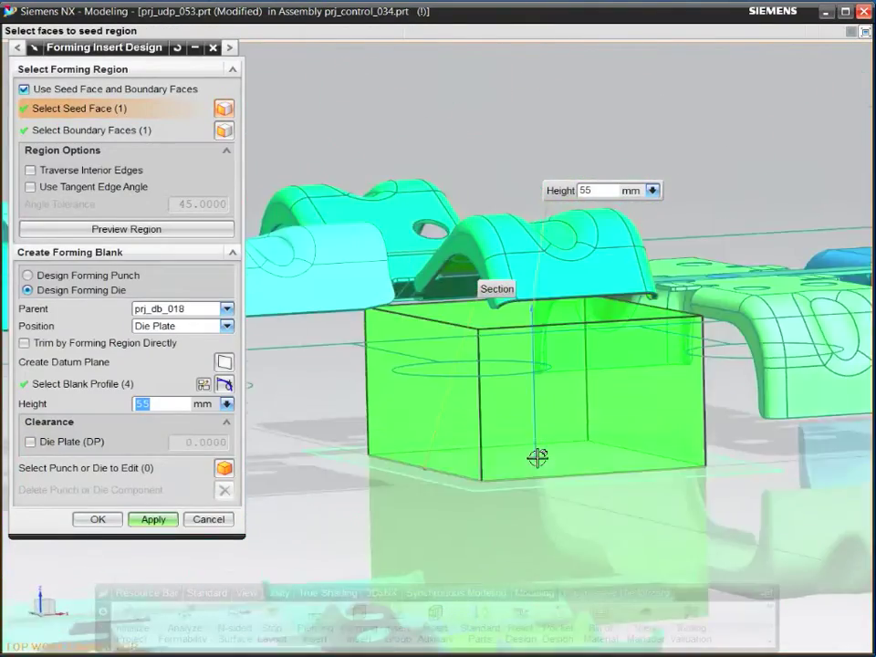
left_click(163, 521)
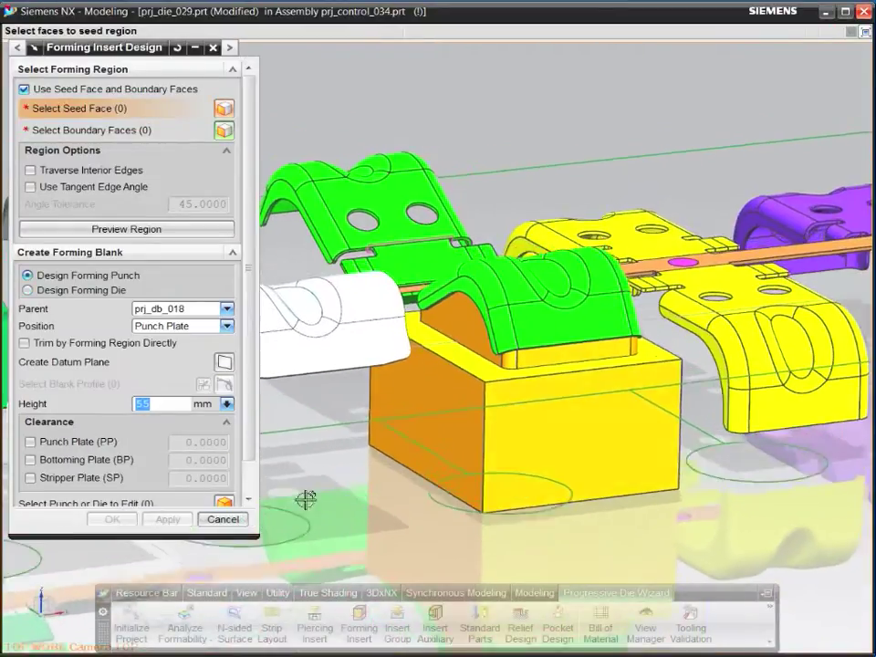
left_click(213, 519)
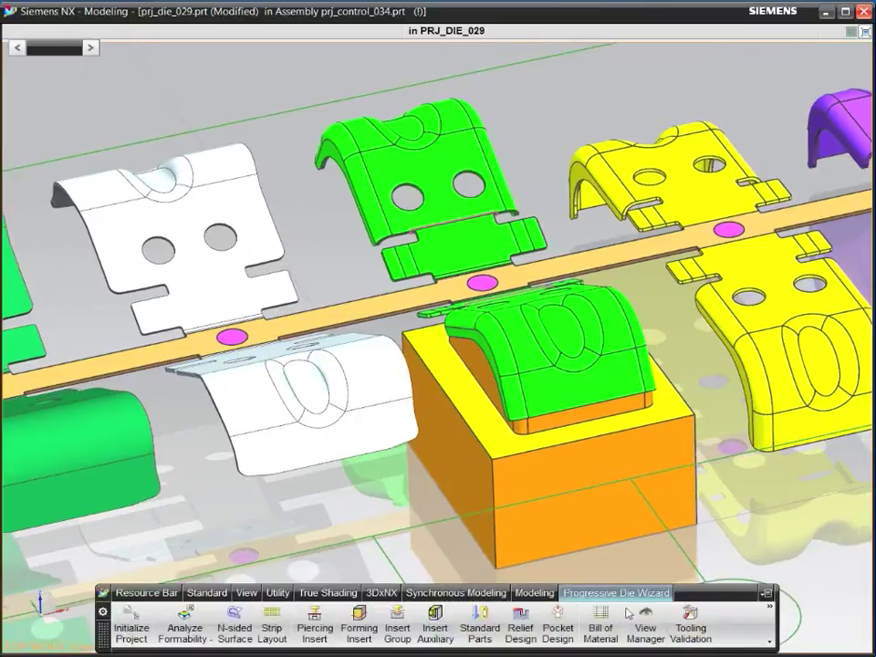
Add a Flange insert shank, L 15, W 8 and H 40, on the top edge of the wide punch at the last station
left_click(644, 613)
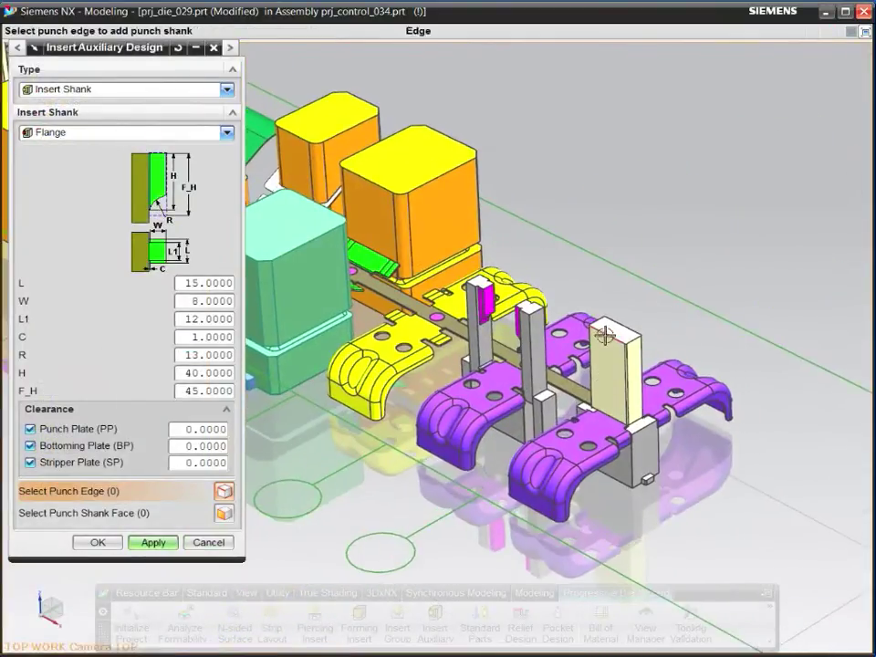
left_click(606, 334)
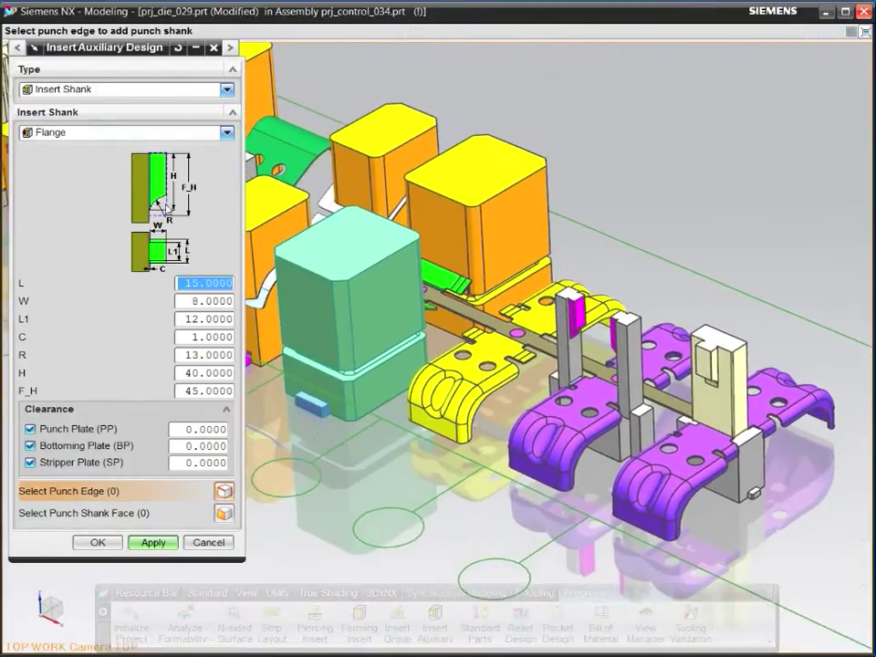
Add Heel insert shanks to top edges of the forming punches, with L 30, W 8, R 1, H 10 and clearance 1
left_click(192, 133)
left_click(192, 172)
left_click(381, 276)
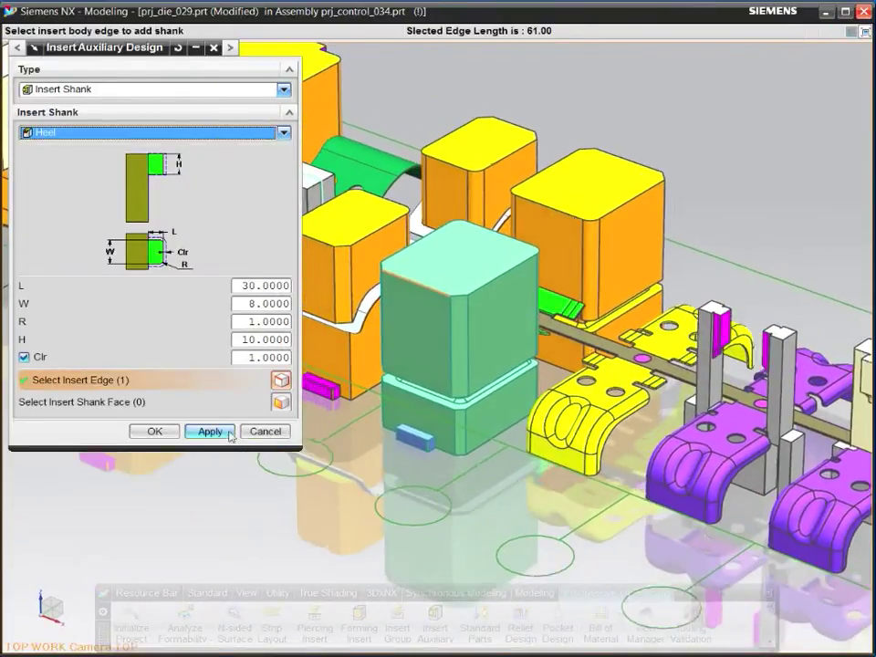
left_click(210, 431)
left_click(391, 264)
left_click(219, 432)
left_click(265, 431)
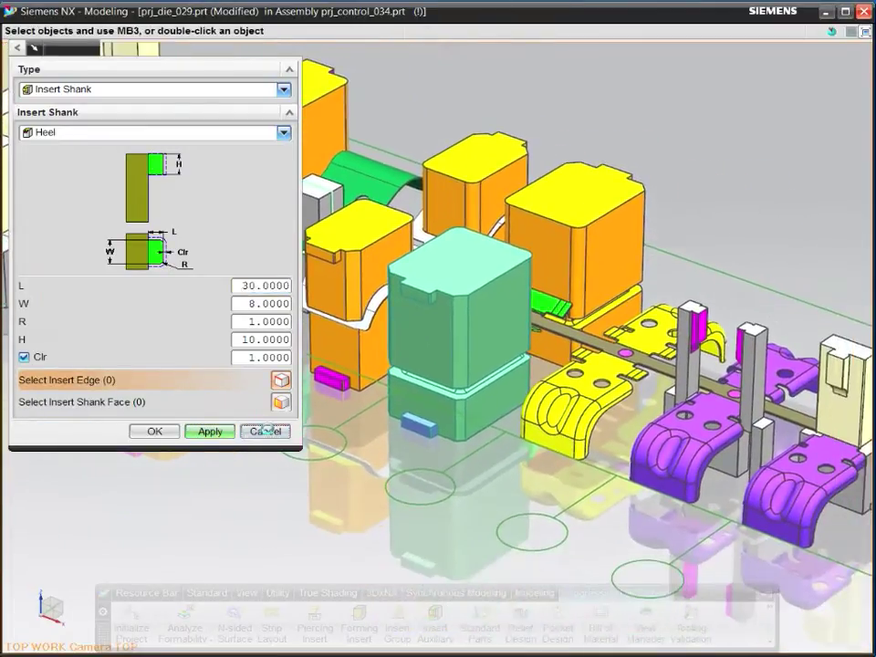
Create a bounding-box relief around the yellow formed part from picked faces, with clearance 0.1 and radius 1 mm
left_click(520, 628)
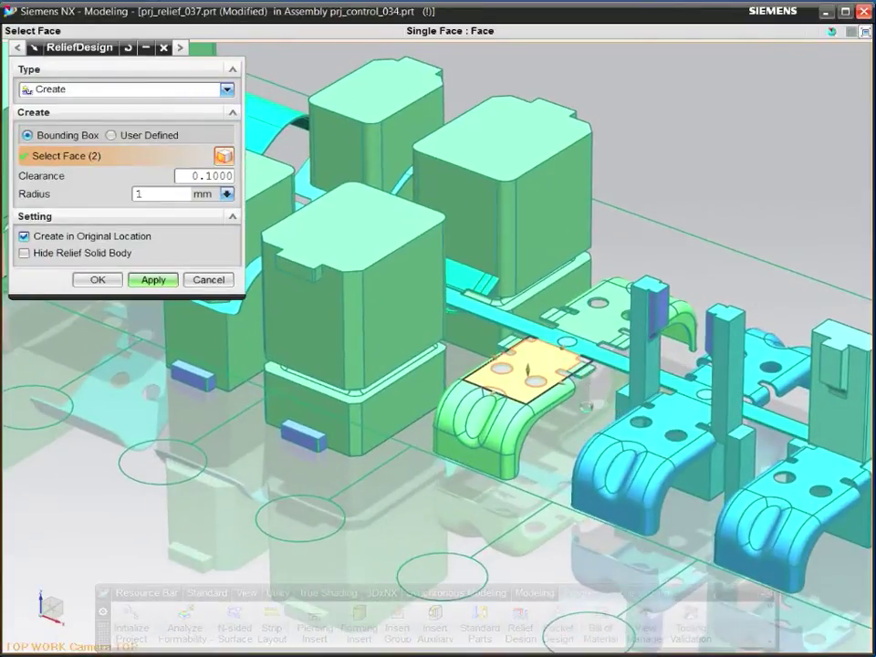
left_click(509, 467)
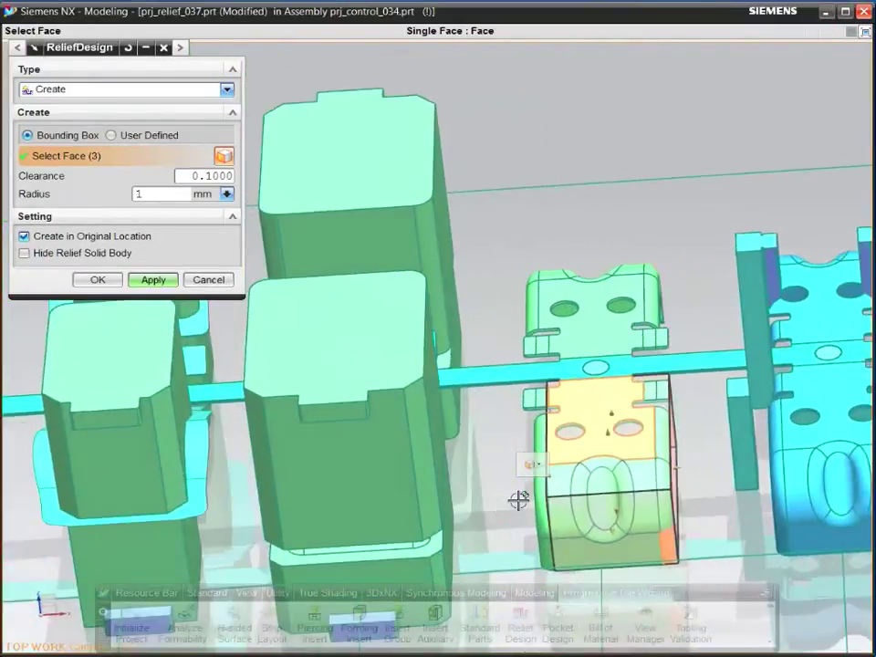
scroll(526, 466, "down", 2)
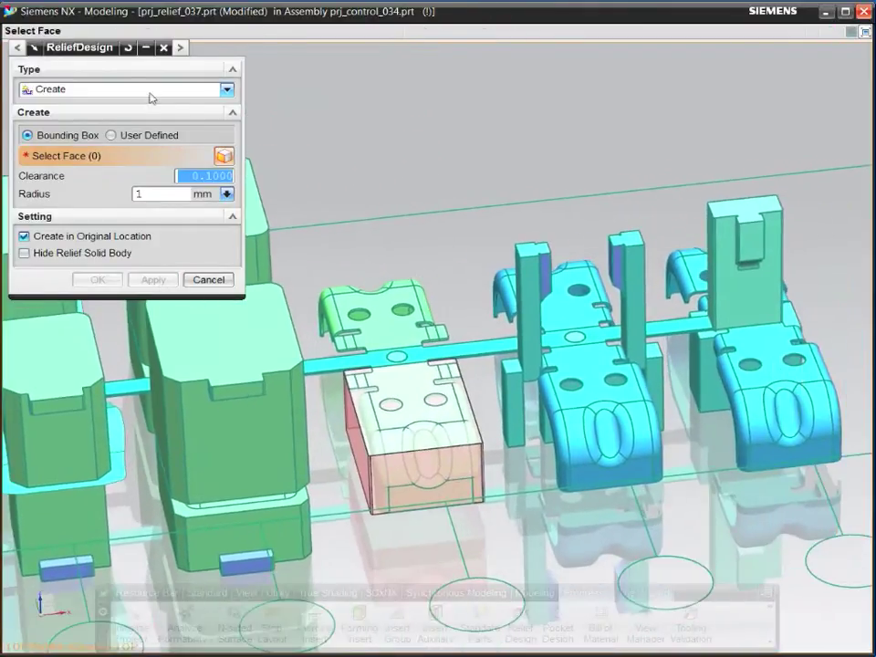
Copy the relief solid to the next stations with a copy number of 2
left_click(150, 91)
left_click(157, 119)
left_click(152, 240)
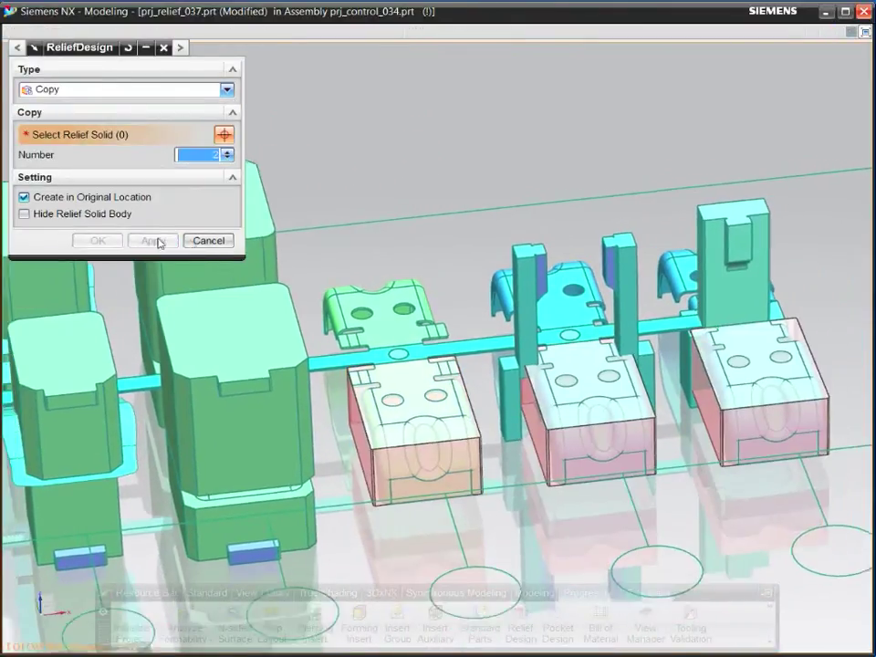
left_click(208, 240)
Show the Die Plate and subtract pockets from it using all intersecting insert and relief components, with reference set Both
left_click(645, 625)
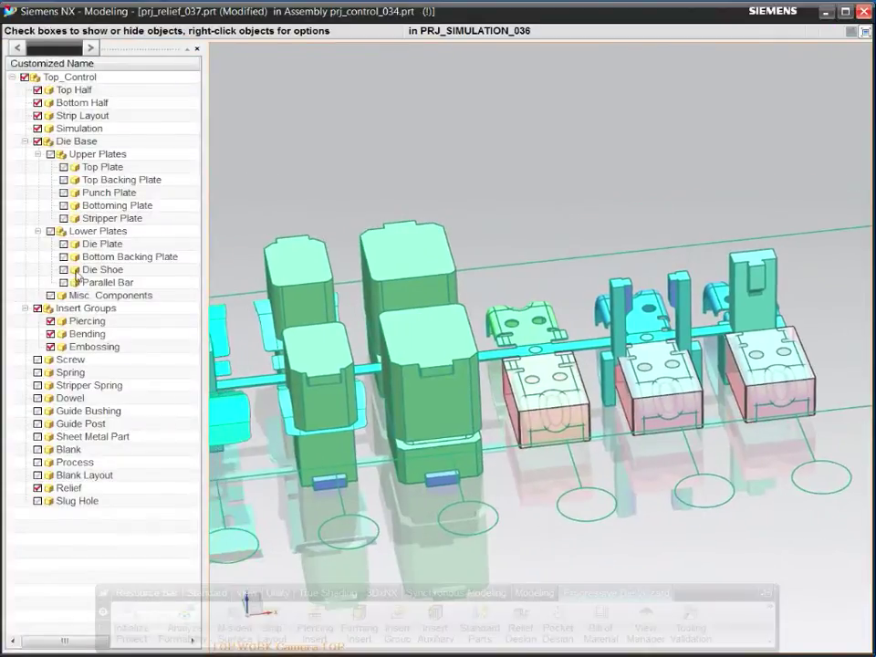
left_click(64, 244)
left_click(557, 627)
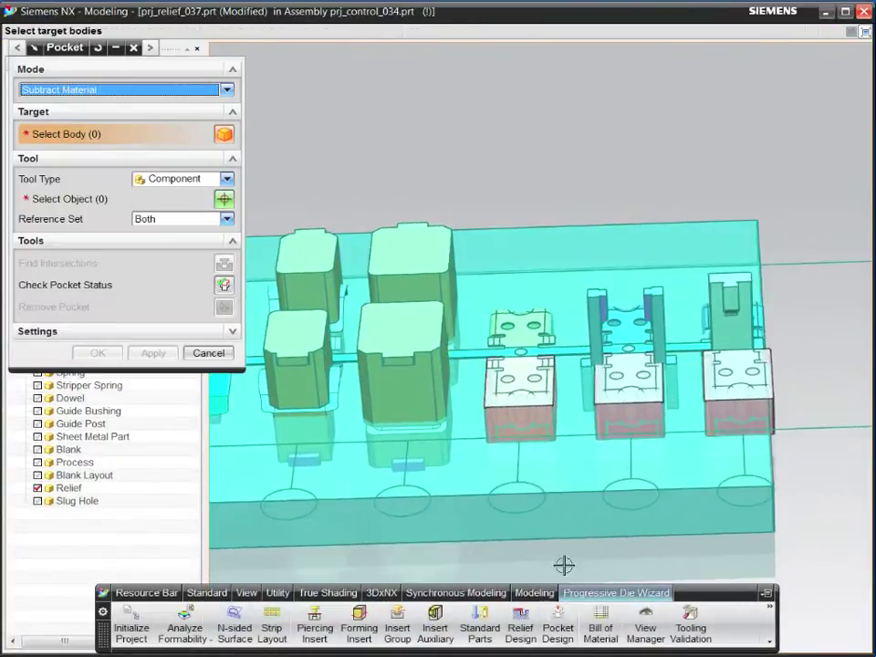
left_click(462, 450)
left_click(224, 264)
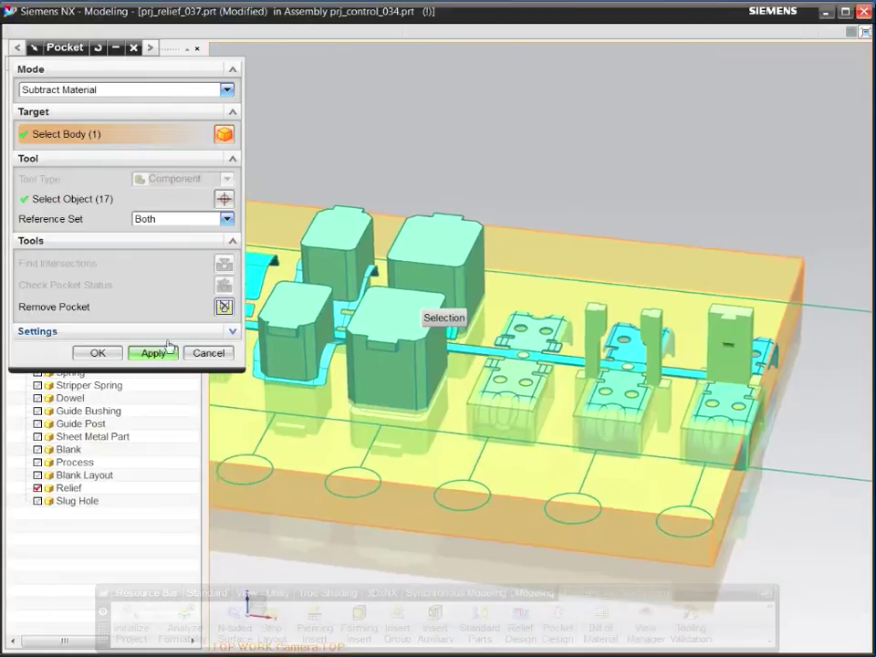
left_click(168, 348)
left_click(207, 352)
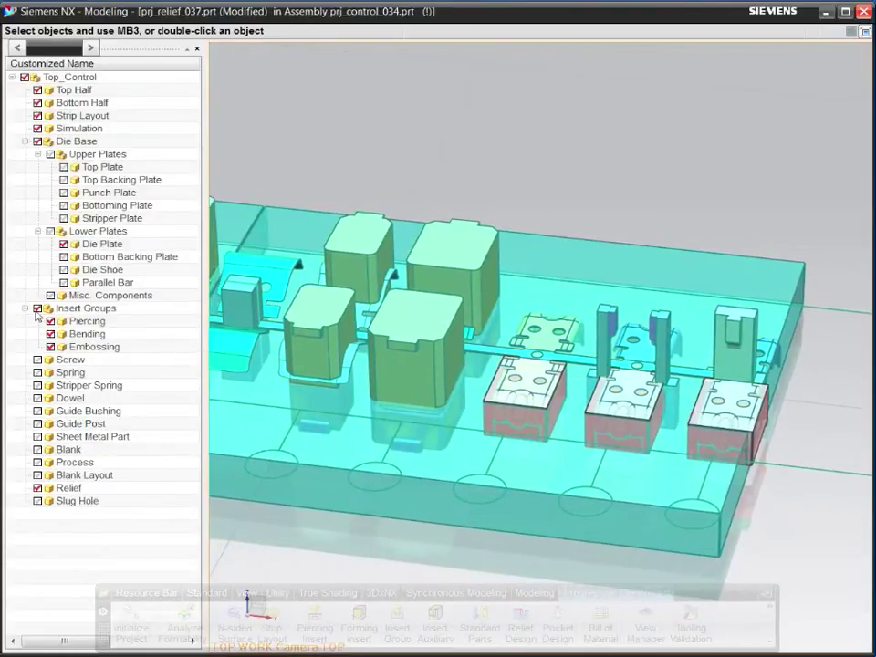
Hide the insert groups, the reliefs and the simulation parts to expose the pocketed die plate
left_click(38, 488)
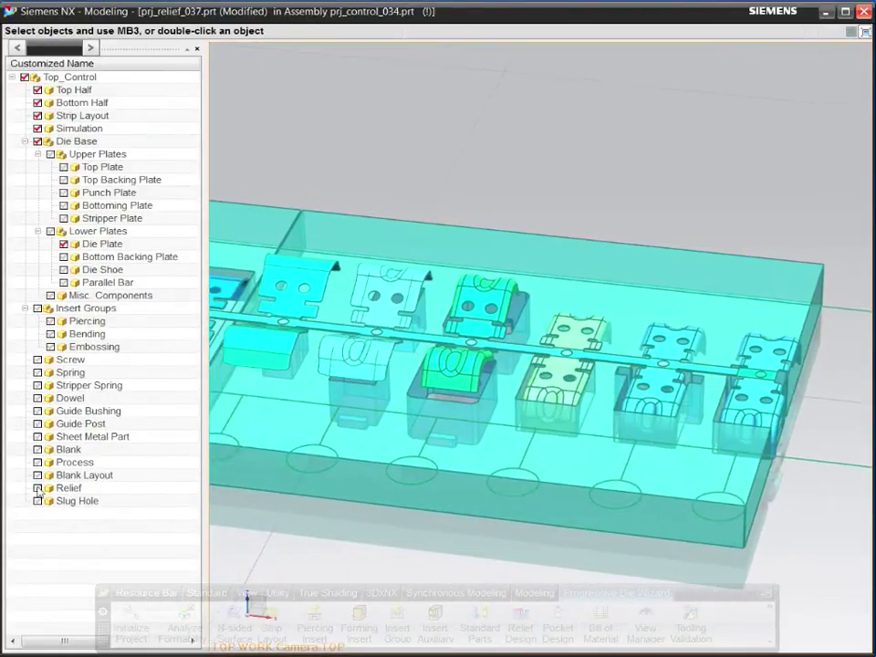
left_click(37, 128)
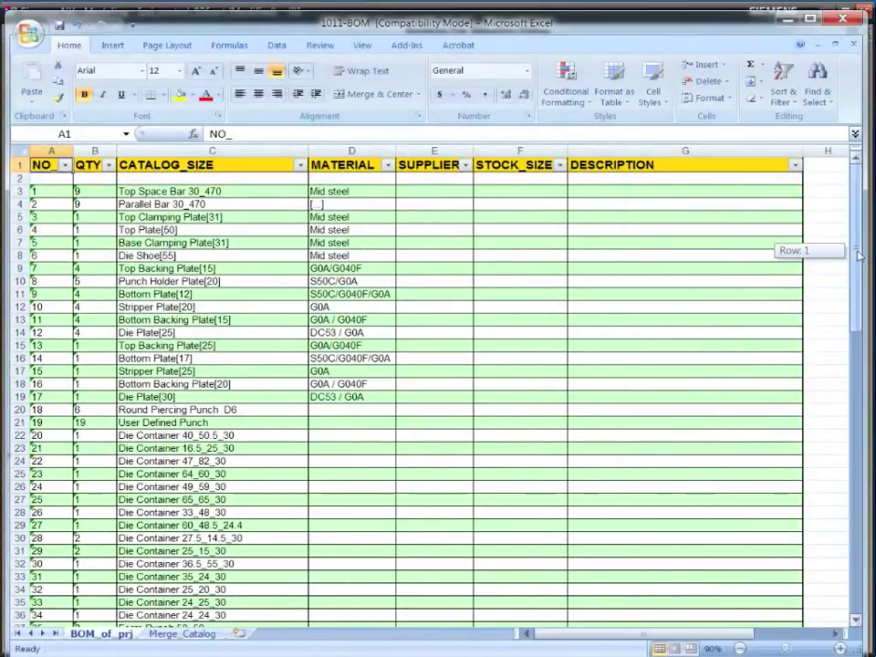
Review the catalog sizes, quantities and materials listed in the 1011-BOM workbook in Microsoft Excel
left_click_drag(858, 255, 872, 537)
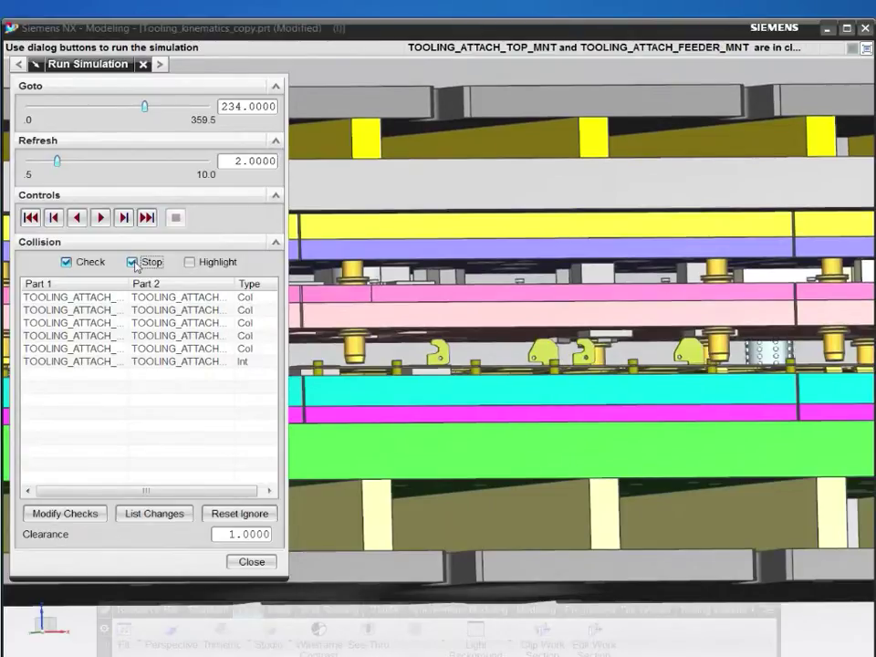
Advance the tooling simulation in NX frame by frame to 256 with collision checking and stop on collision enabled
left_click(122, 218)
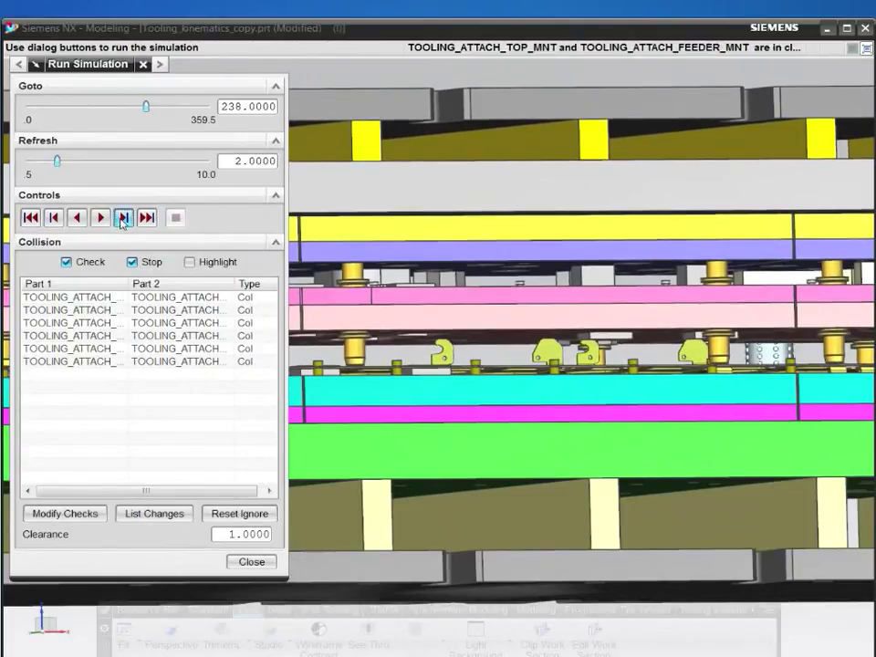
left_click(121, 219)
left_click(122, 218)
left_click(122, 218)
left_click(123, 218)
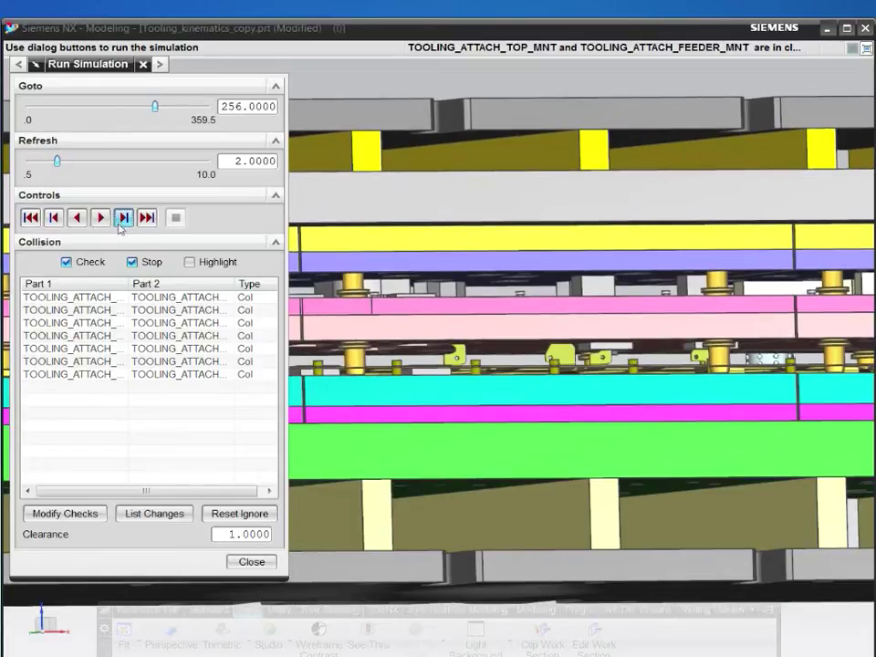
Analyze the stripper and feeder collision with a tracking curve from 248 to 260, and examine each interfering object in turn
right_click(88, 380)
left_click(105, 386)
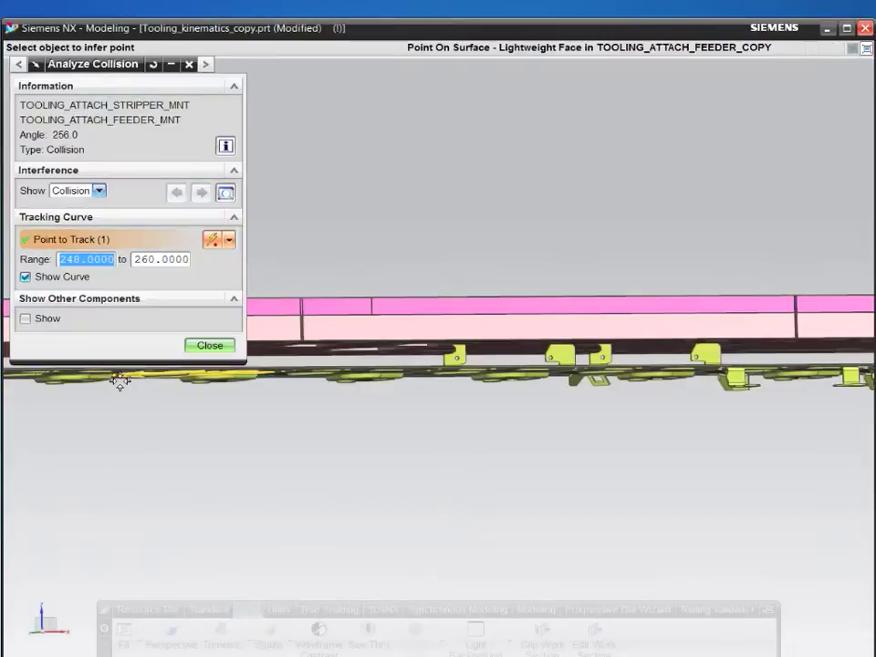
left_click(226, 193)
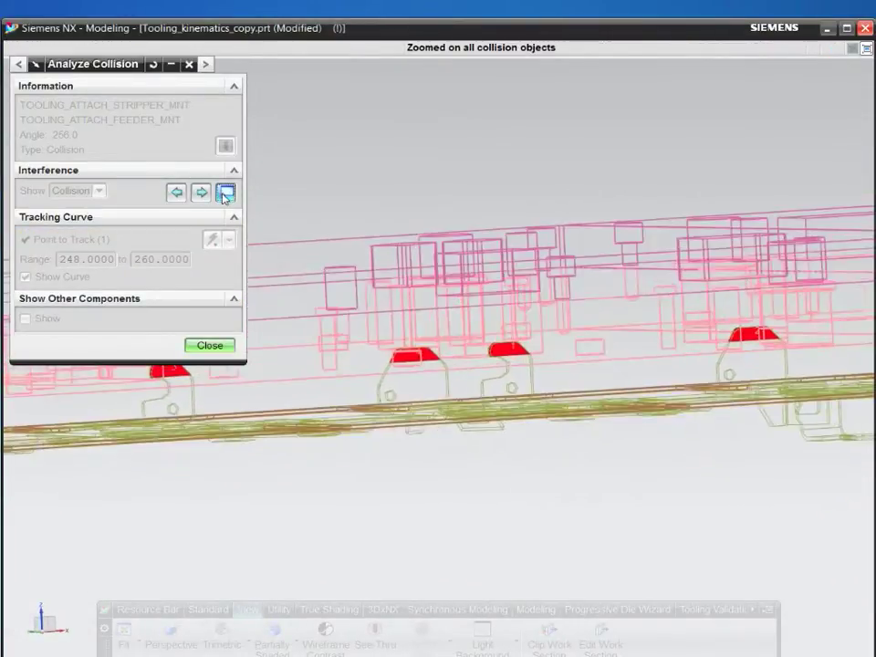
left_click(203, 194)
left_click(203, 194)
left_click(203, 195)
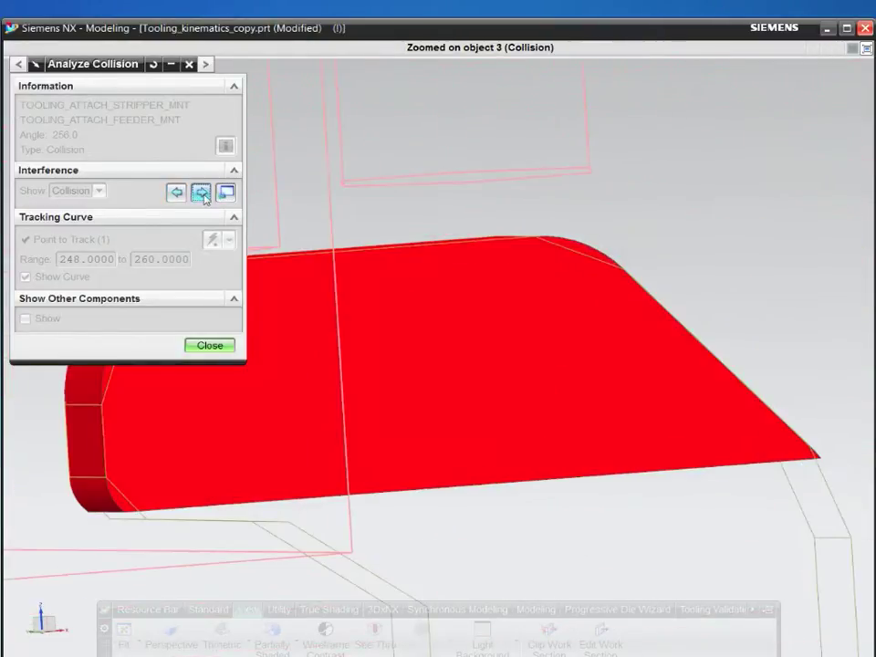
left_click(203, 194)
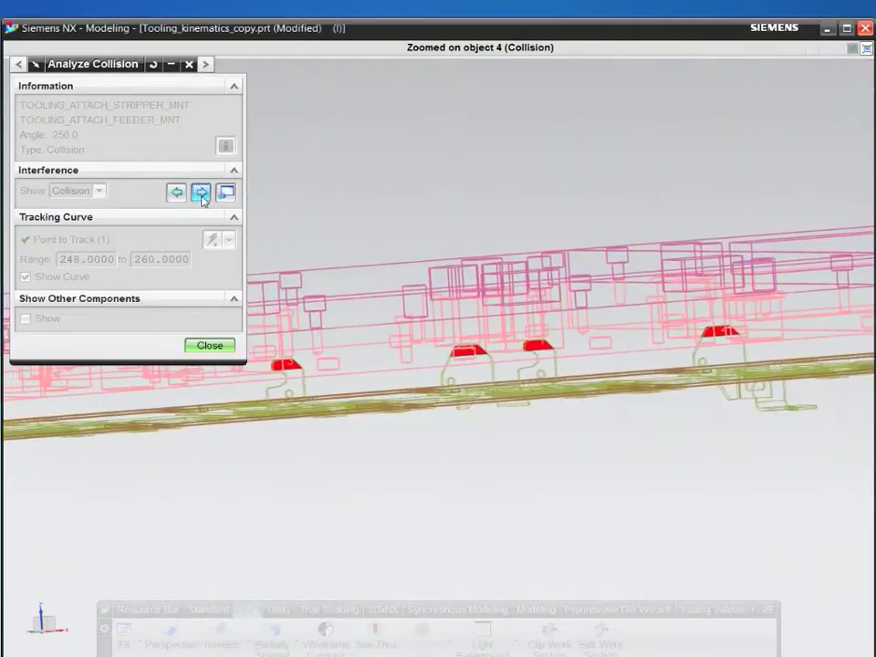
left_click(208, 345)
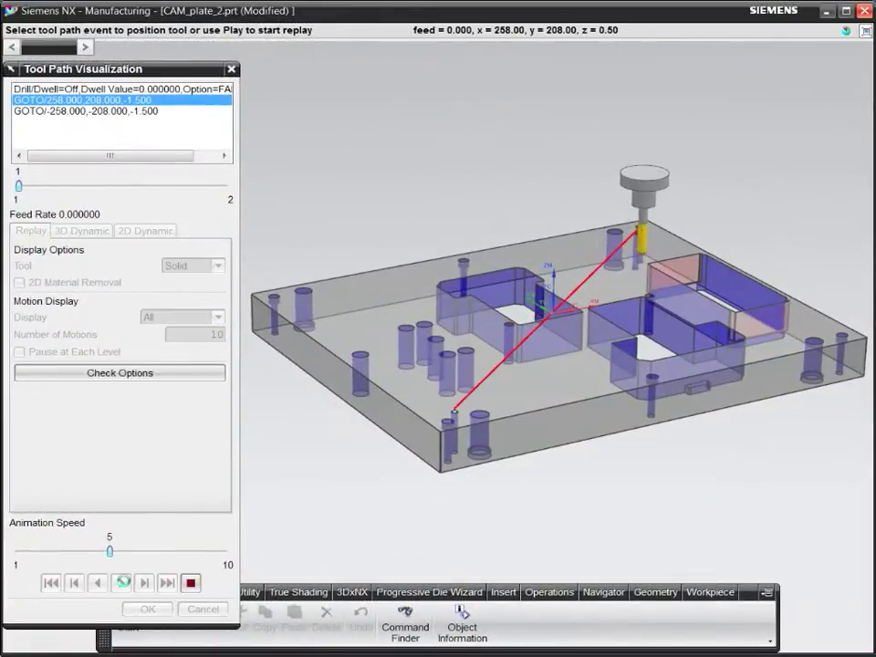
Replay the drilling tool path on the CAM_plate_2 plate
left_click(123, 583)
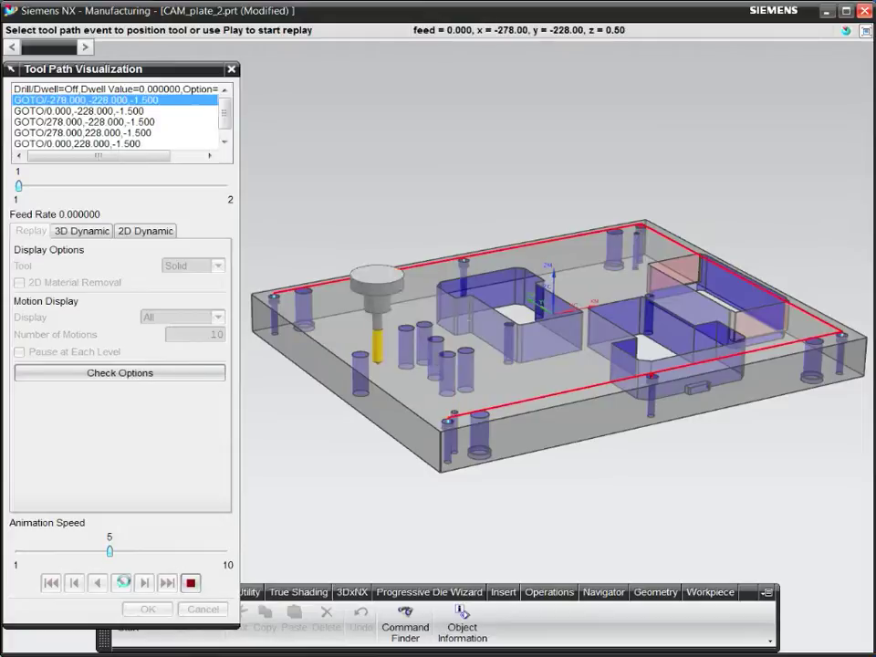